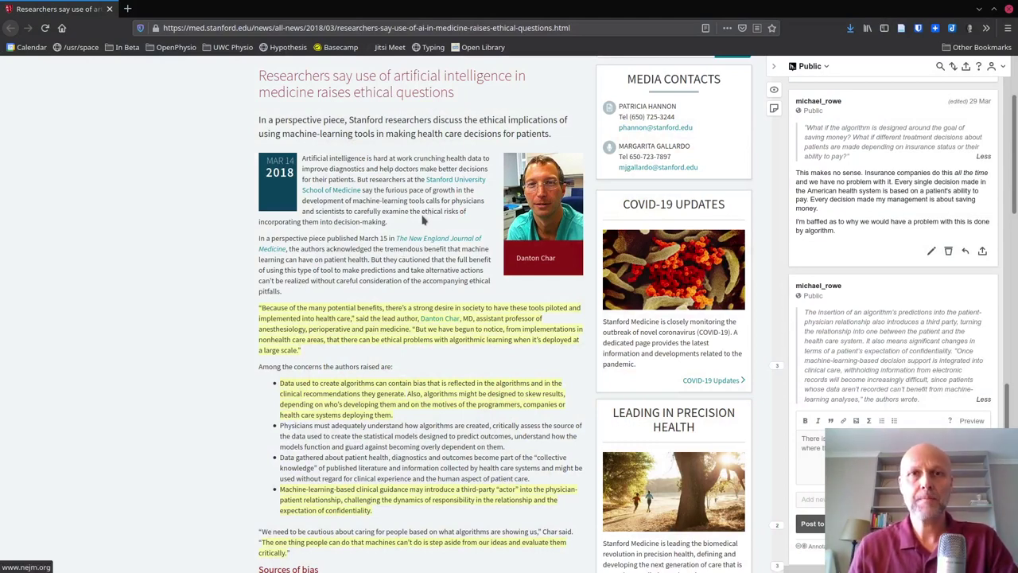
Hide and reshow the annotation sidebar on the Stanford Medicine article, and look through its list of public annotations
{"action": "left_click", "coordinate": [774, 68]}
{"action": "scroll", "coordinate": [424, 281], "scroll_direction": "up", "scroll_amount": 3}
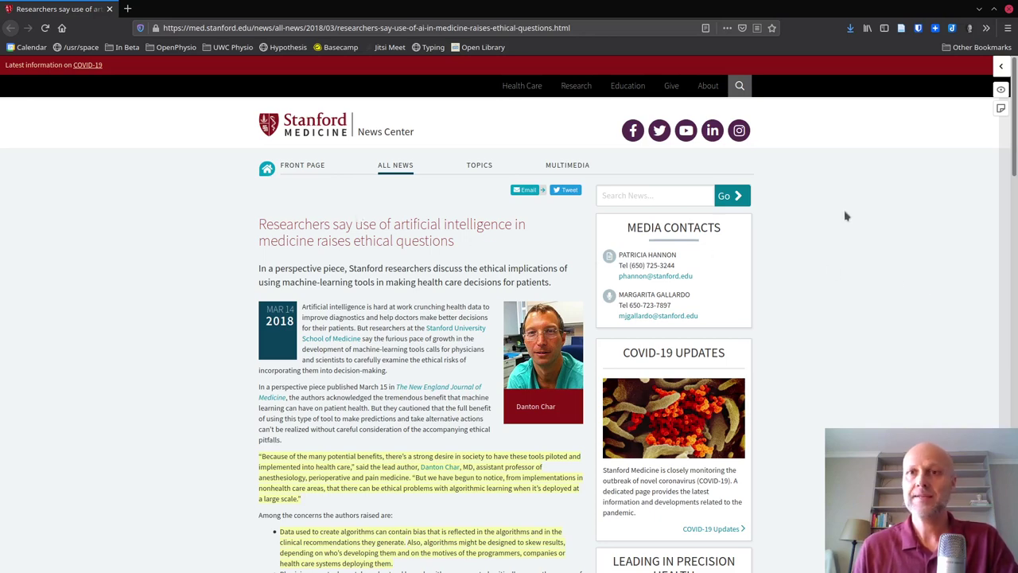
{"action": "left_click", "coordinate": [1002, 66]}
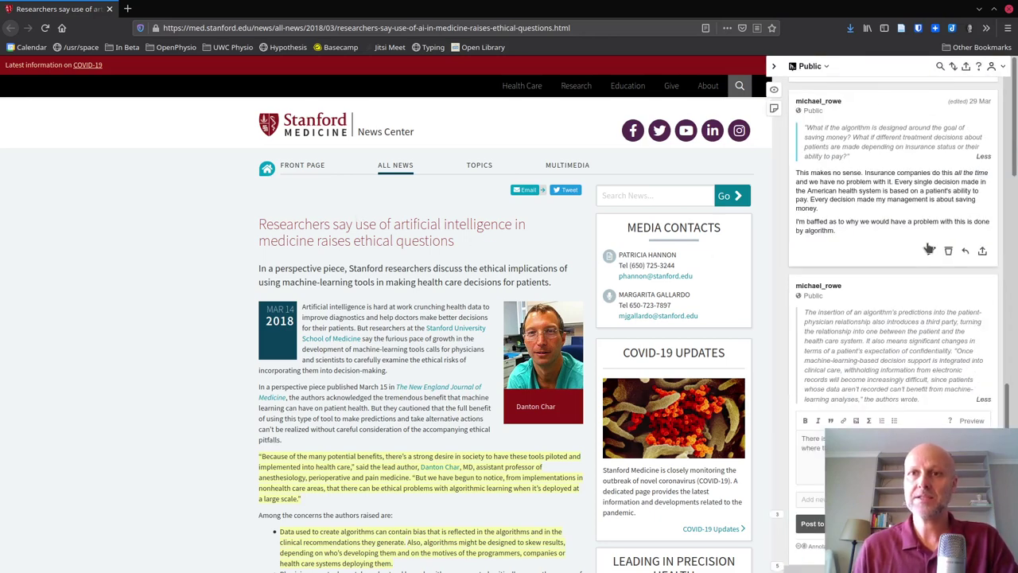
{"action": "scroll", "coordinate": [923, 239], "scroll_direction": "up", "scroll_amount": 3}
{"action": "scroll", "coordinate": [923, 240], "scroll_direction": "up", "scroll_amount": 10}
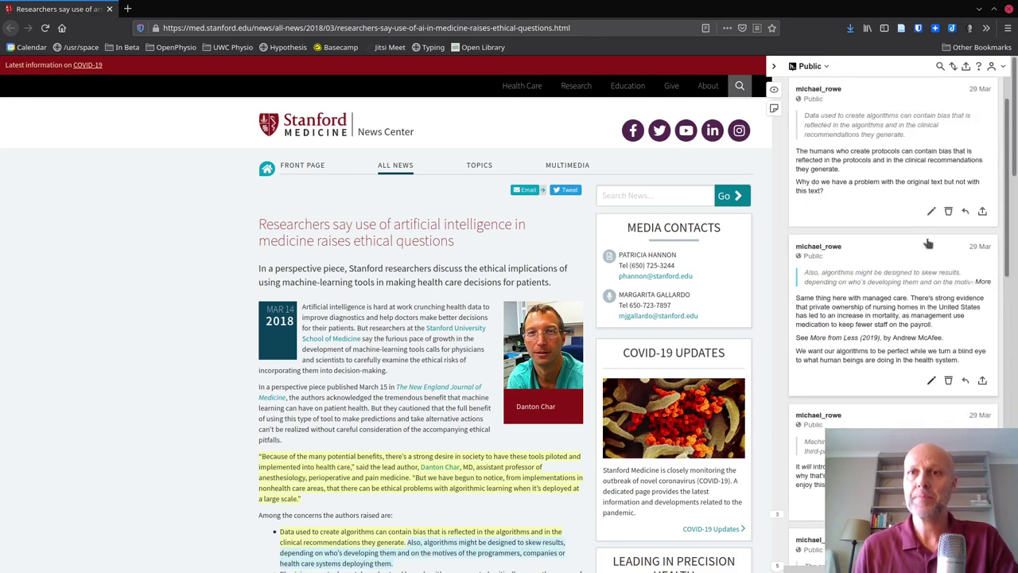
{"action": "scroll", "coordinate": [446, 318], "scroll_direction": "down", "scroll_amount": 5}
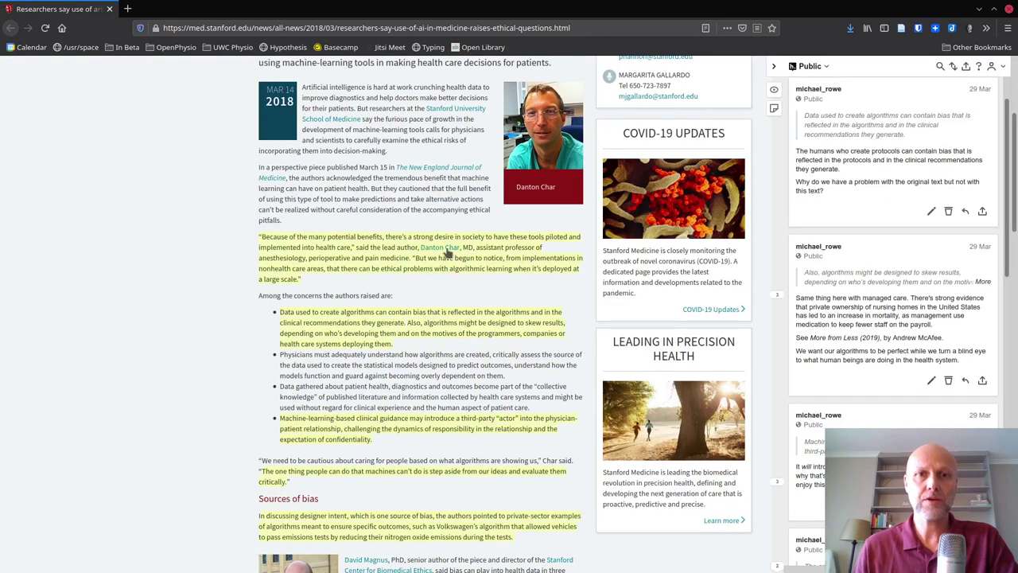
Show the individual annotations for the opening quote, the sentence on algorithms skewing results, and the bullet on a third-party "actor"
{"action": "left_click", "coordinate": [493, 253]}
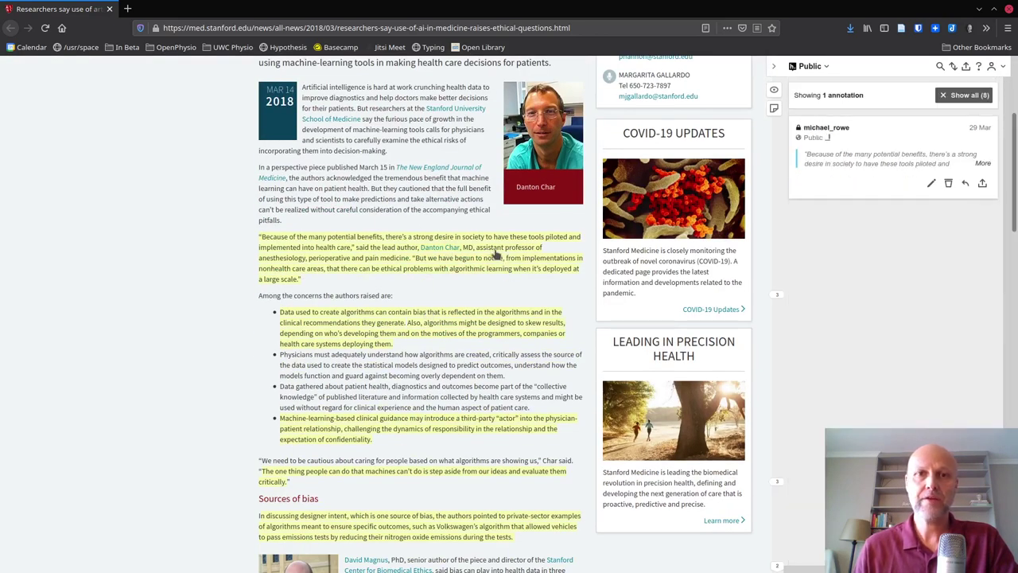
{"action": "left_click", "coordinate": [447, 322]}
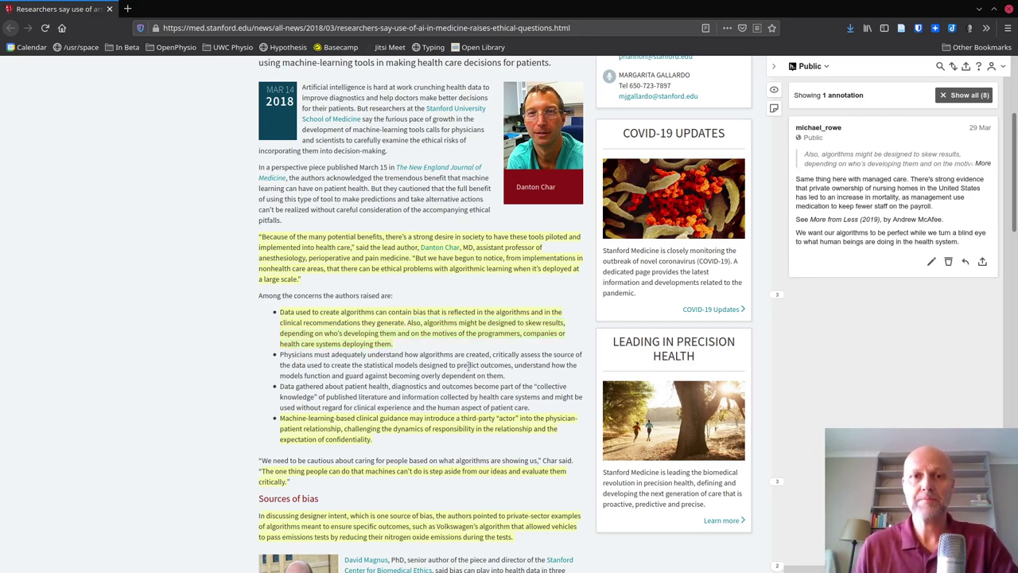
{"action": "scroll", "coordinate": [477, 355], "scroll_direction": "down", "scroll_amount": 4}
{"action": "left_click", "coordinate": [461, 241]}
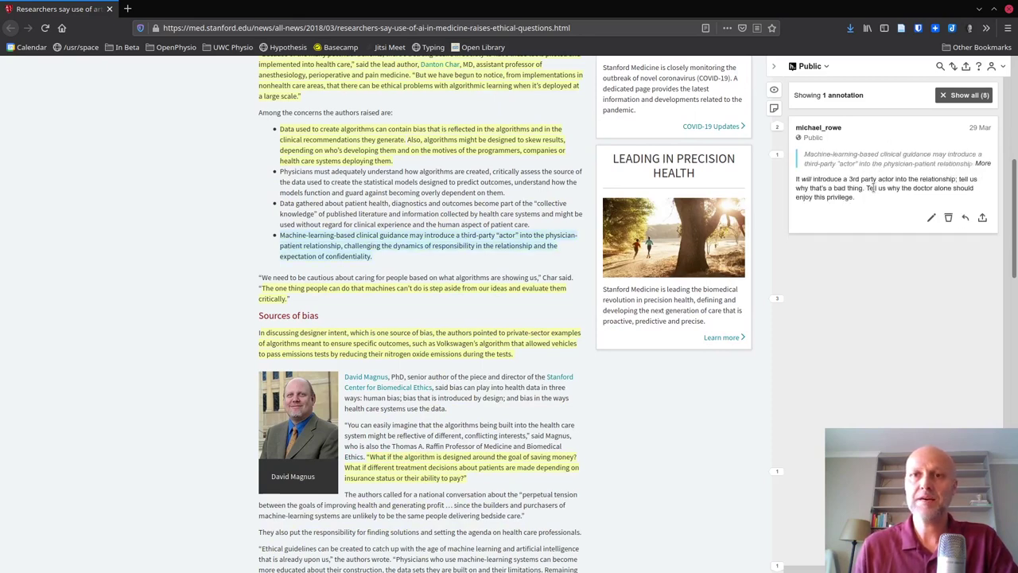
Show all annotations again and inspect the unfinished annotation on the passage about inserting an algorithm's predictions into the patient-physician relationship
{"action": "left_click", "coordinate": [964, 95]}
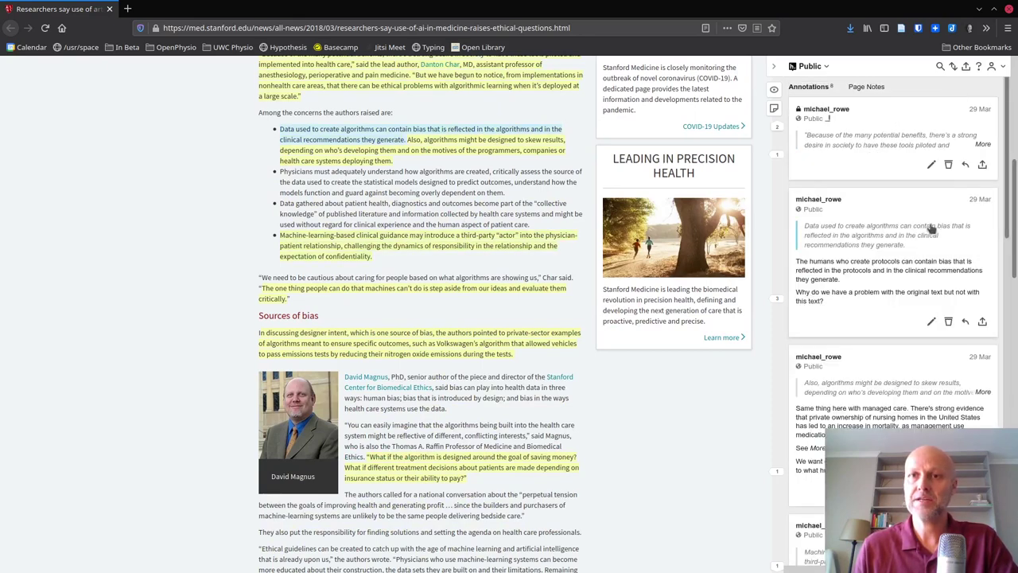
{"action": "scroll", "coordinate": [919, 249], "scroll_direction": "down", "scroll_amount": 3}
{"action": "scroll", "coordinate": [919, 248], "scroll_direction": "down", "scroll_amount": 2}
{"action": "scroll", "coordinate": [497, 364], "scroll_direction": "down", "scroll_amount": 5}
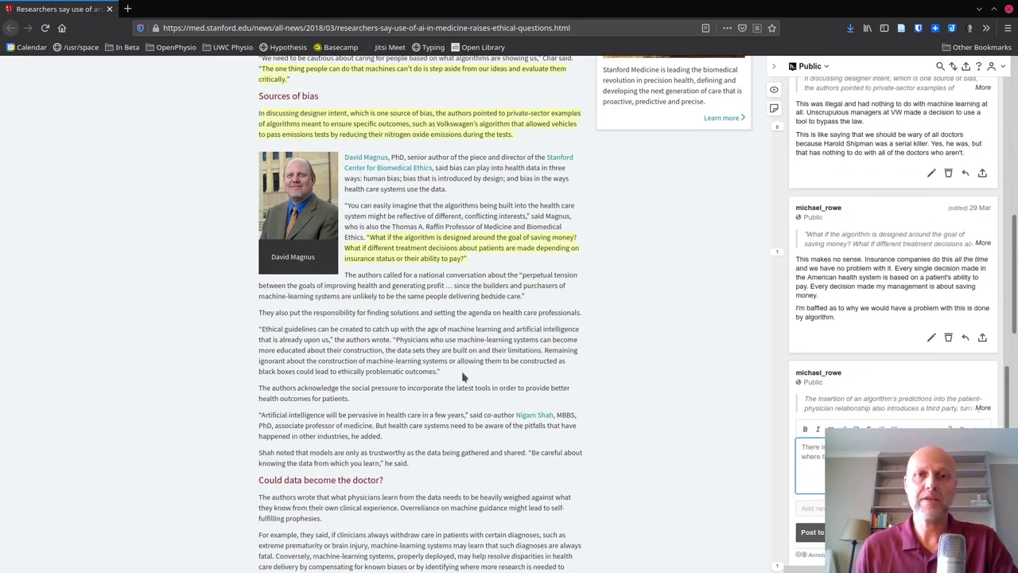
{"action": "scroll", "coordinate": [468, 370], "scroll_direction": "down", "scroll_amount": 8}
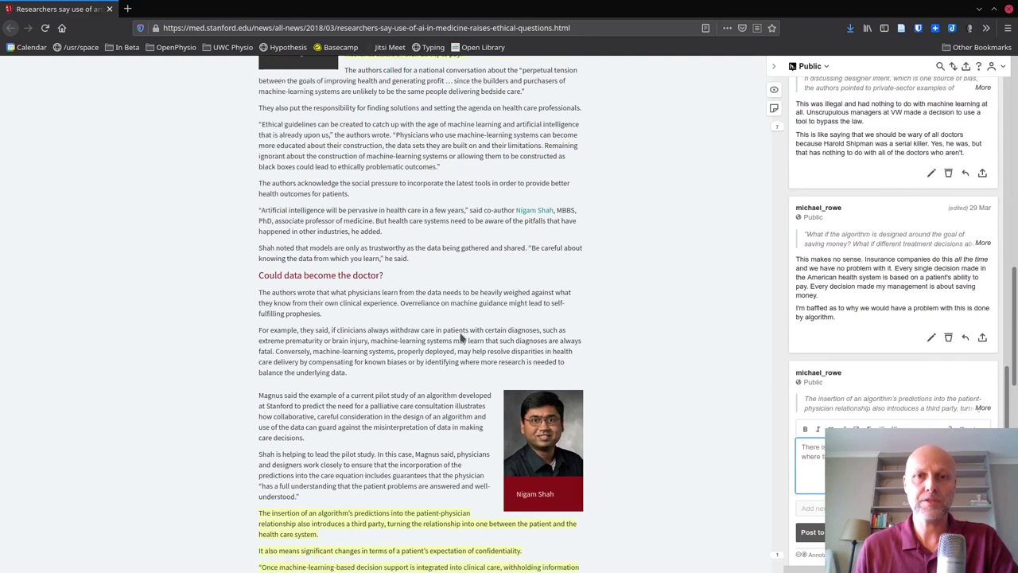
{"action": "scroll", "coordinate": [454, 273], "scroll_direction": "down", "scroll_amount": 2}
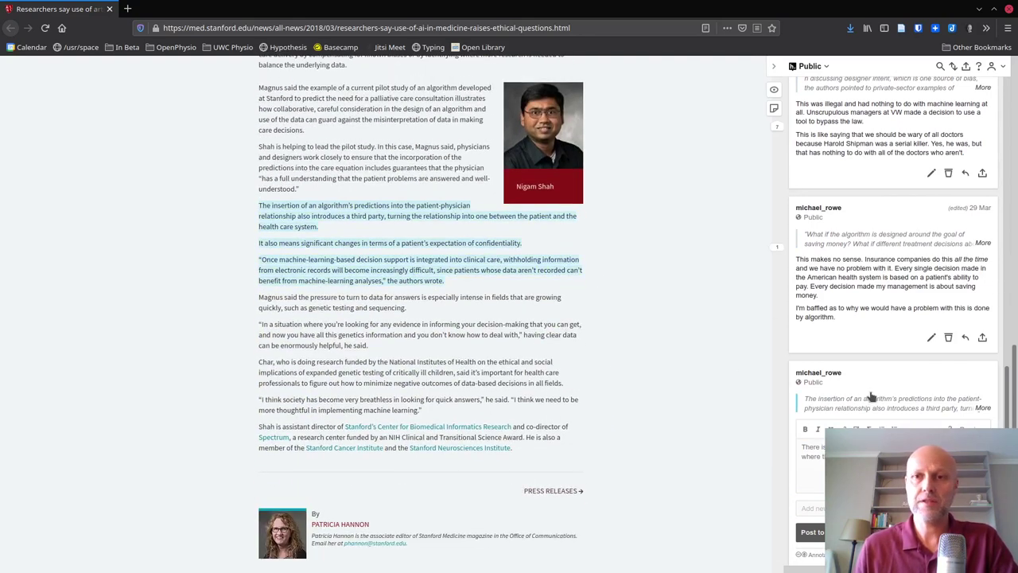
{"action": "left_click", "coordinate": [809, 470]}
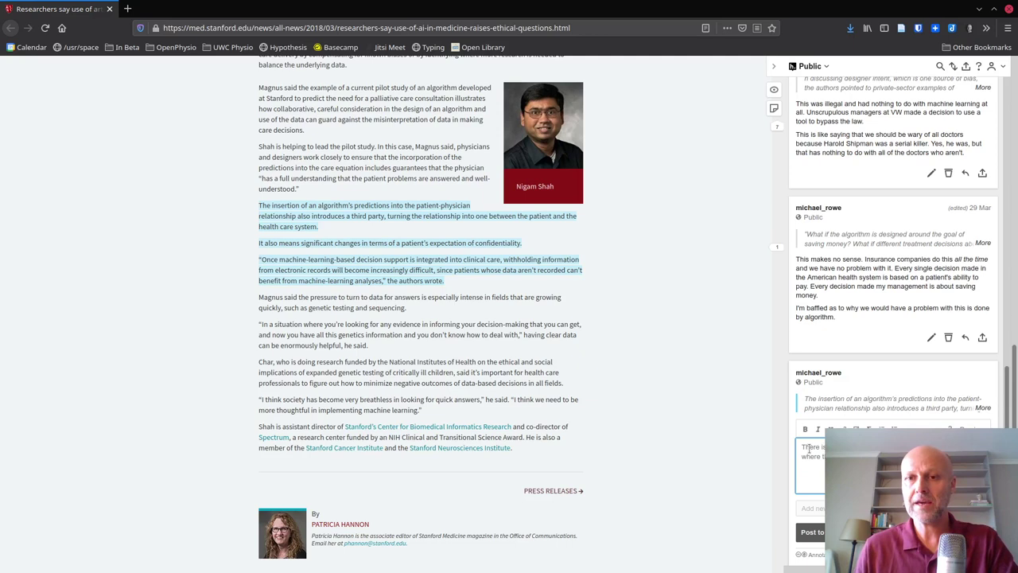
{"action": "mouse_move", "coordinate": [805, 448]}
{"action": "left_mouse_down"}
{"action": "mouse_move", "coordinate": [832, 448]}
{"action": "mouse_move", "coordinate": [832, 457]}
{"action": "left_mouse_up"}
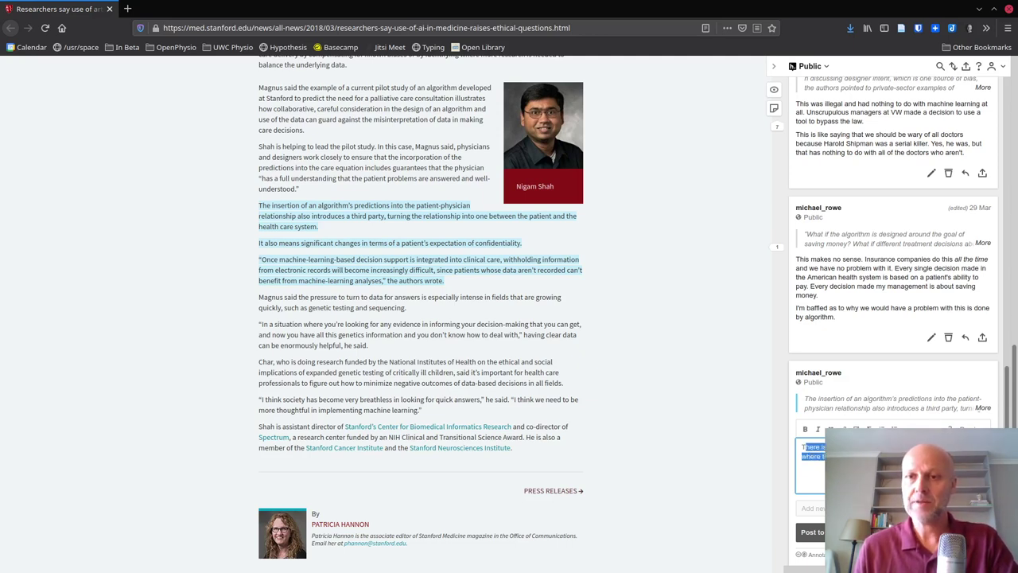
{"action": "left_click", "coordinate": [832, 457]}
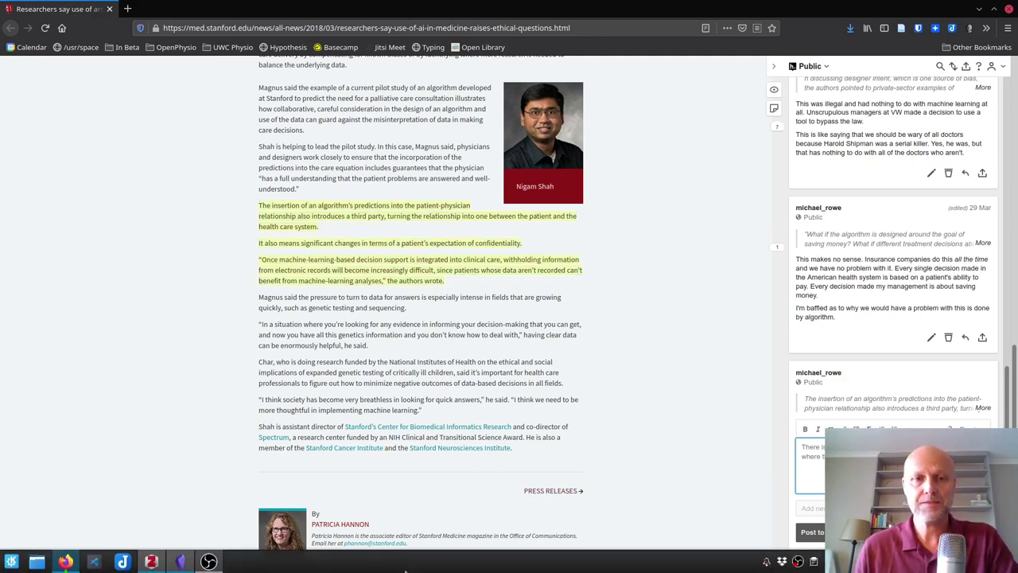
Switch to Obsidian and open the "federated learning" note
{"action": "left_click", "coordinate": [181, 562]}
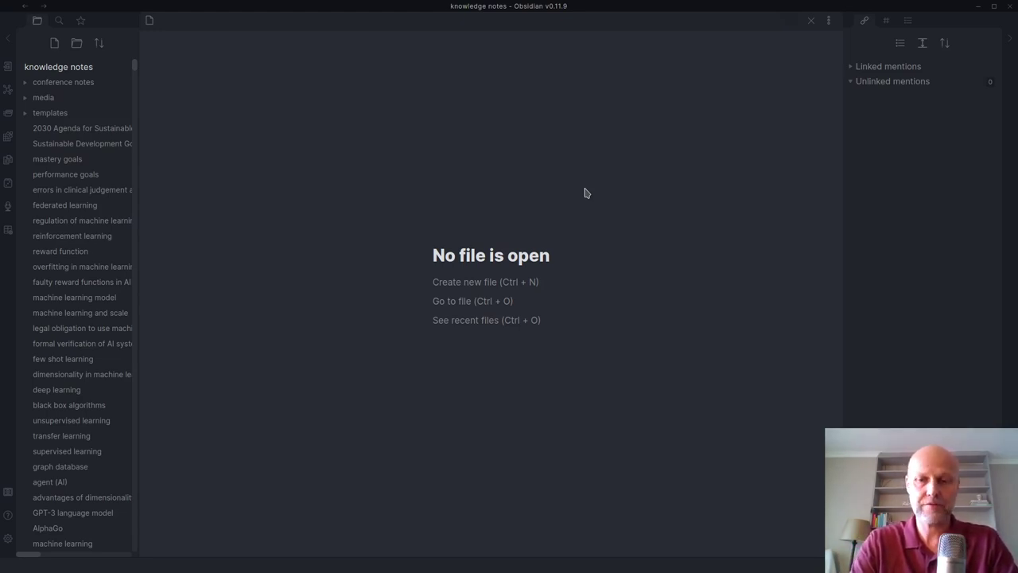
{"action": "key", "text": "ctrl+o"}
{"action": "type", "text": "federat"}
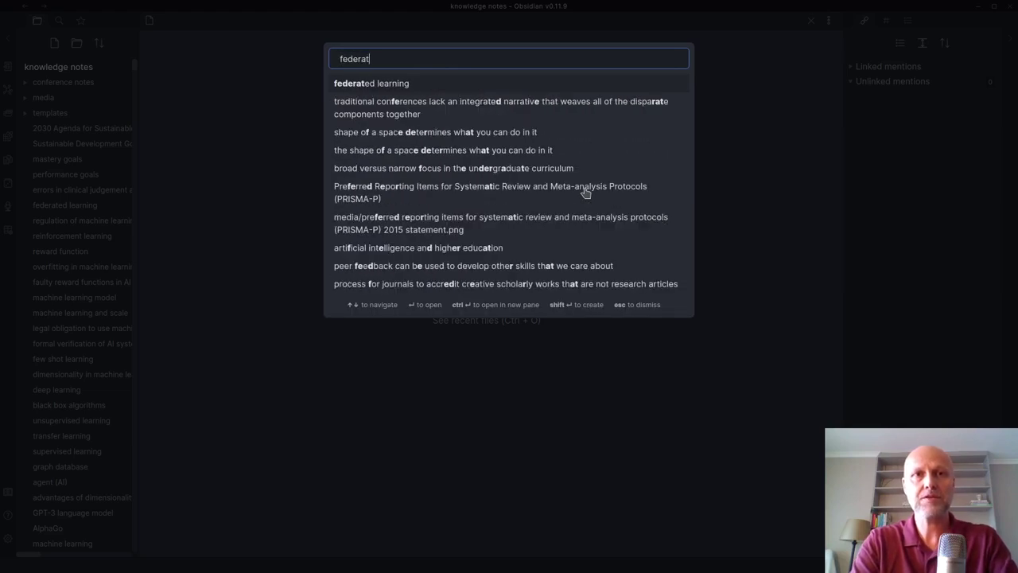
{"action": "type", "text": "ed"}
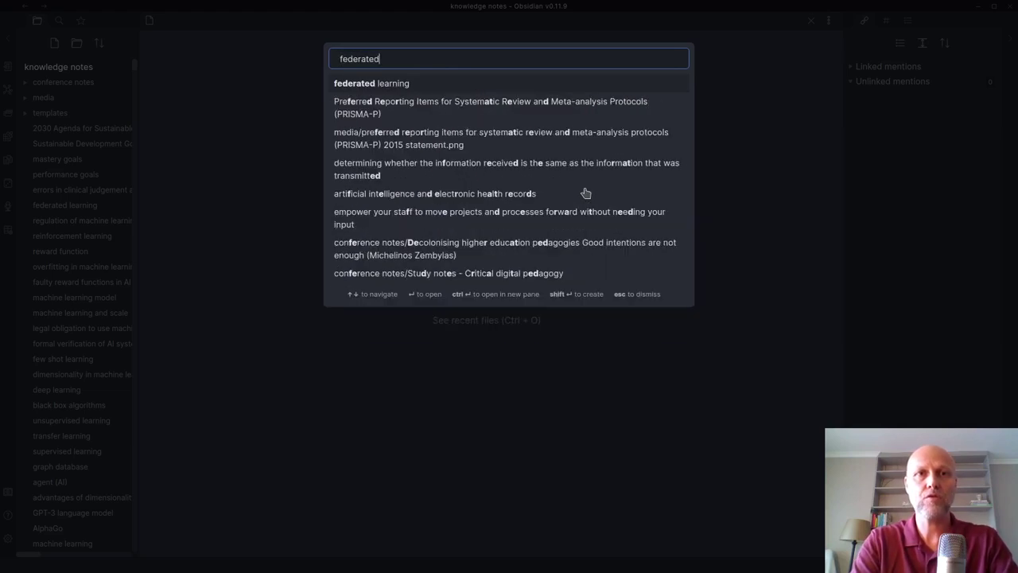
{"action": "left_click", "coordinate": [406, 85]}
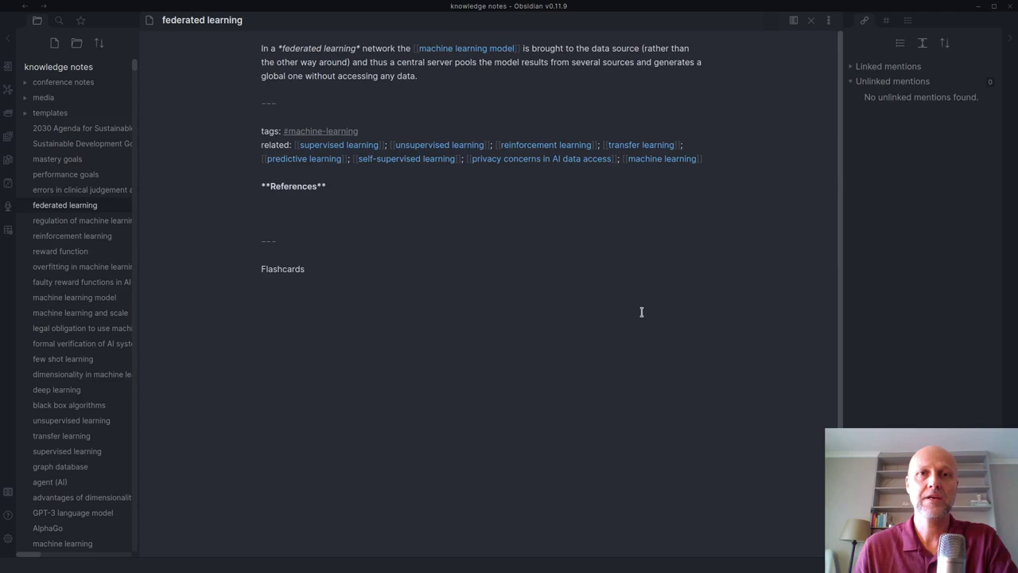
View the federated learning note in preview, check a related note's pop-up preview, and return the note to editing mode
{"action": "left_click", "coordinate": [791, 21]}
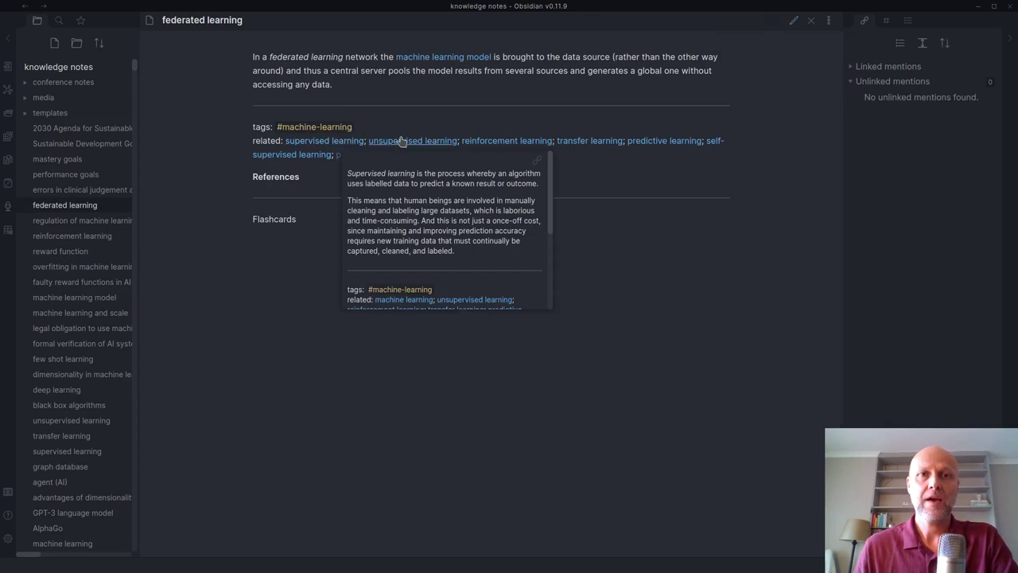
{"action": "mouse_move", "coordinate": [405, 141]}
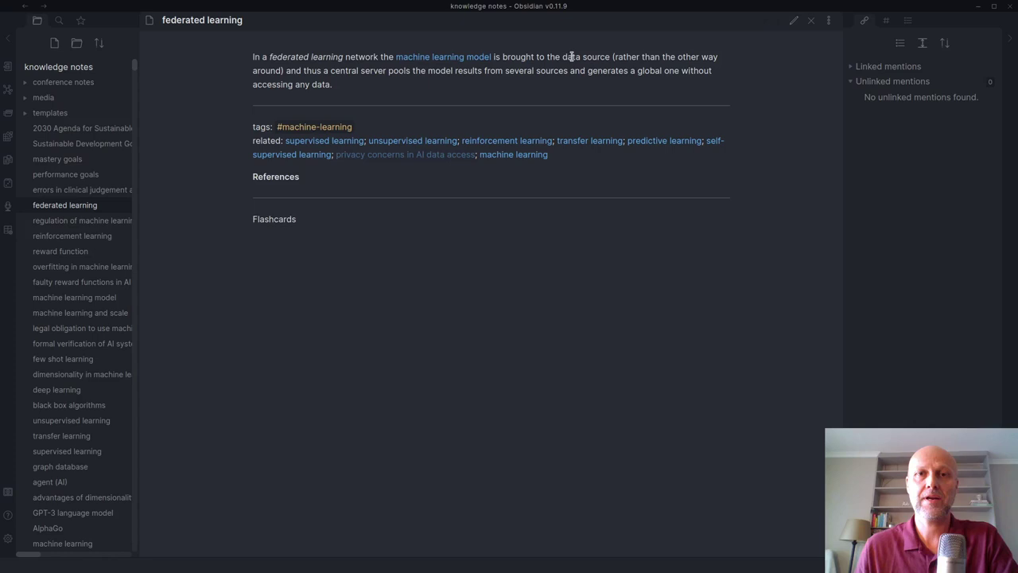
{"action": "left_click", "coordinate": [794, 19]}
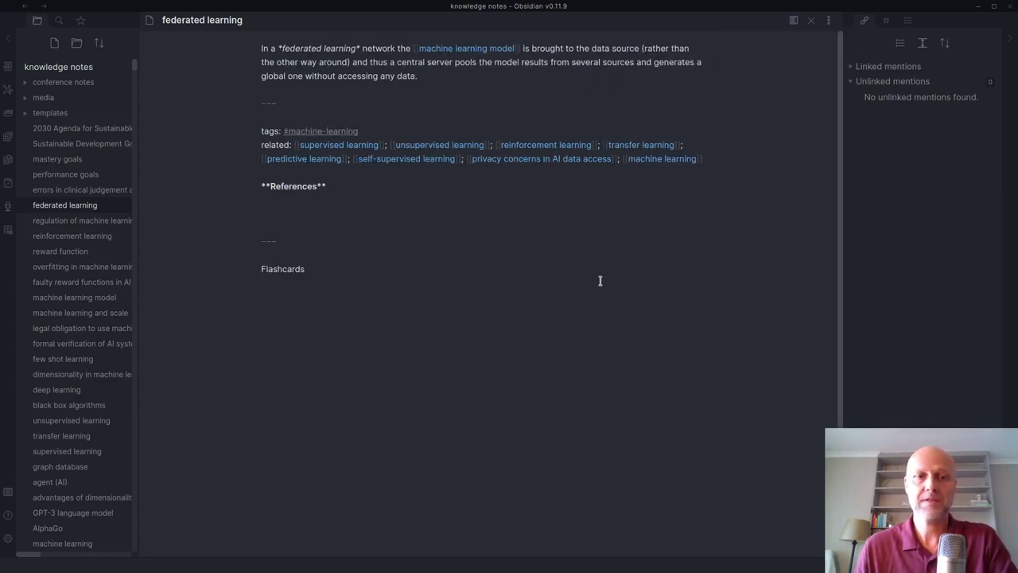
Switch back to Firefox and write out the comment of the unfinished annotation on the patient-physician relationship passage
{"action": "key", "text": "alt+Tab"}
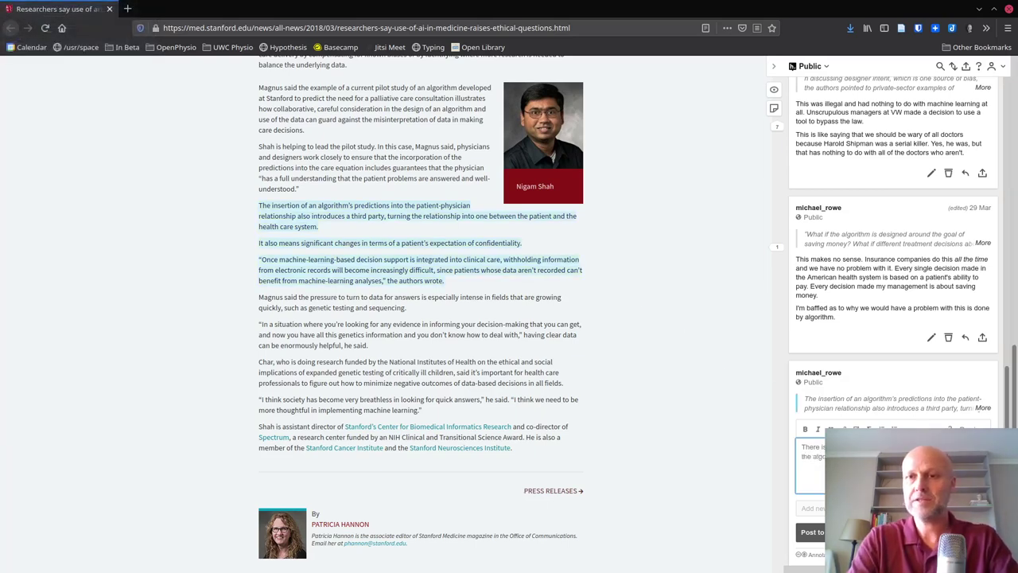
{"action": "type", "text": "where t"}
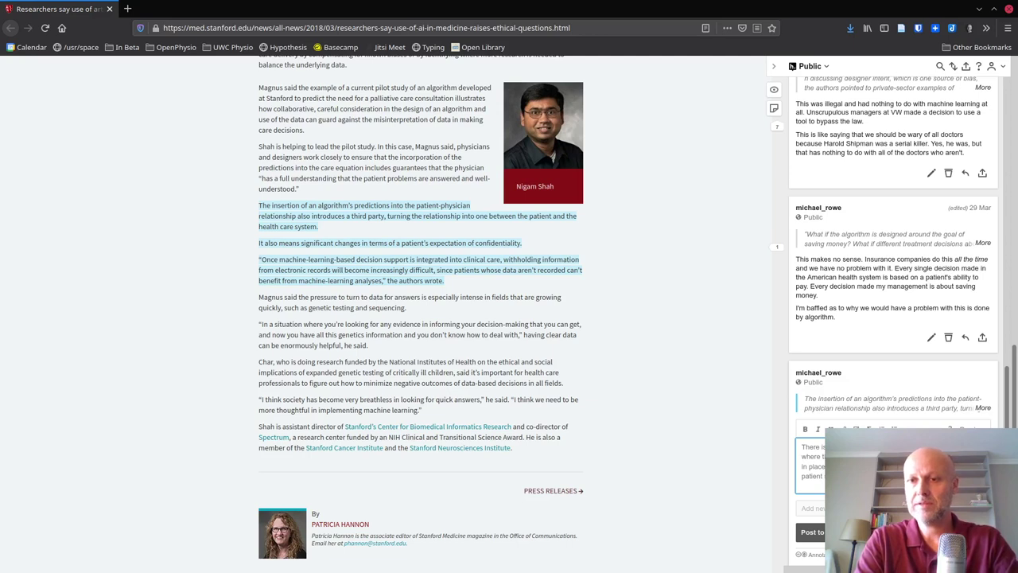
Add three tags to the annotation, beginning with "machine", "federate" and "artificial"
{"action": "left_click", "coordinate": [805, 508]}
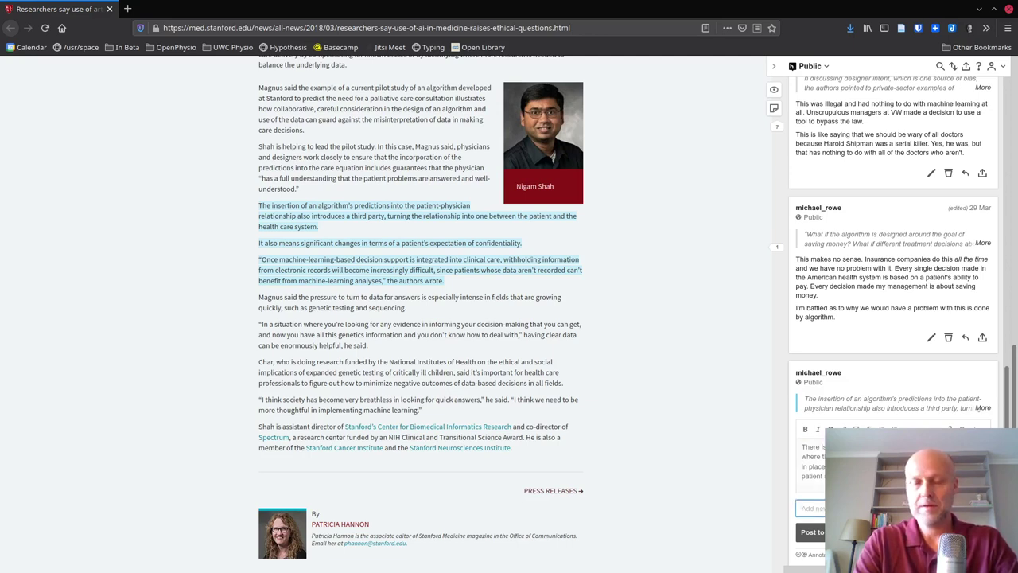
{"action": "type", "text": "machine"}
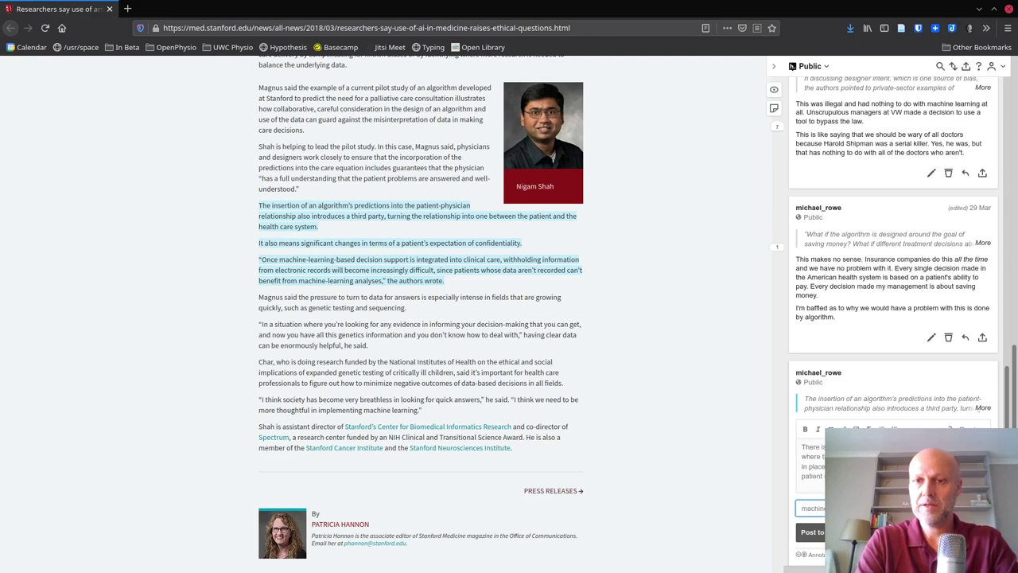
{"action": "key", "text": "Return"}
{"action": "type", "text": "federate"}
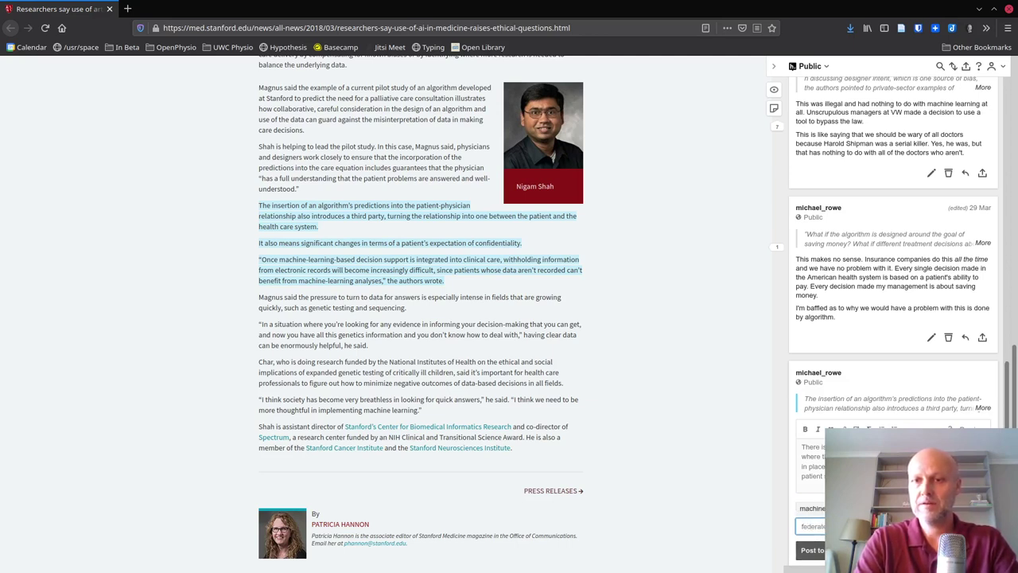
{"action": "key", "text": "Return"}
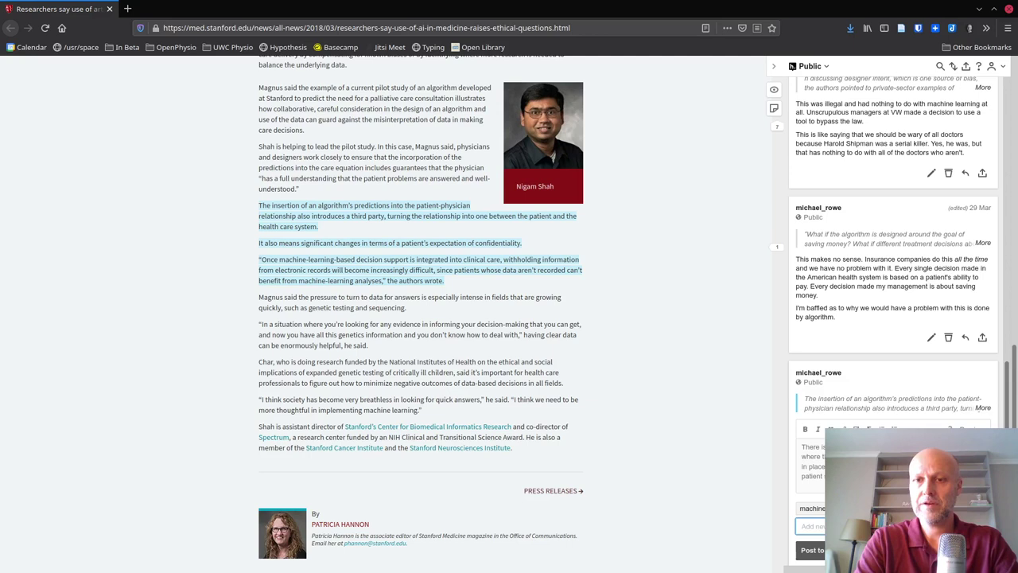
{"action": "type", "text": "artifica"}
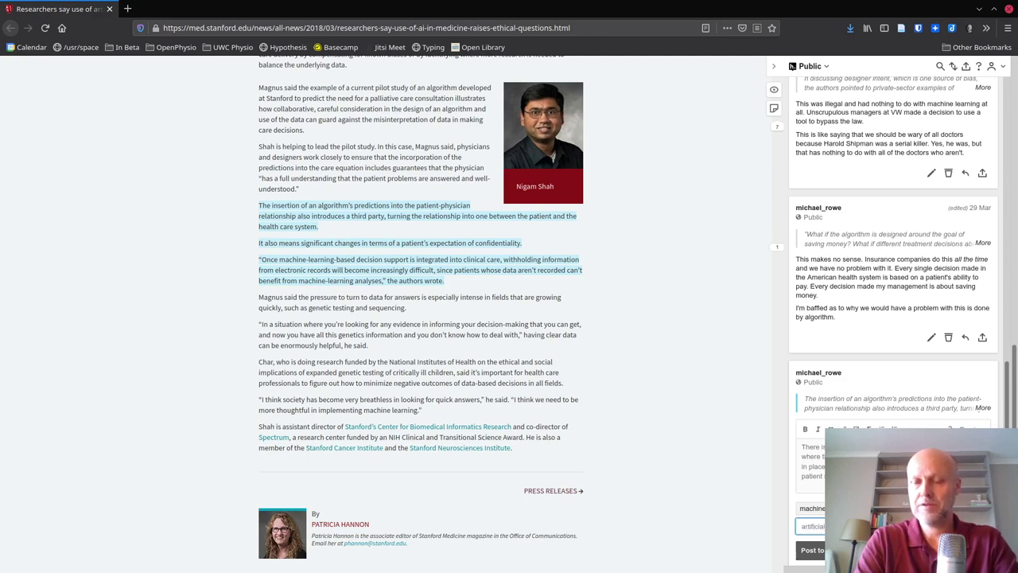
{"action": "key", "text": "Return"}
{"action": "type", "text": "data an"}
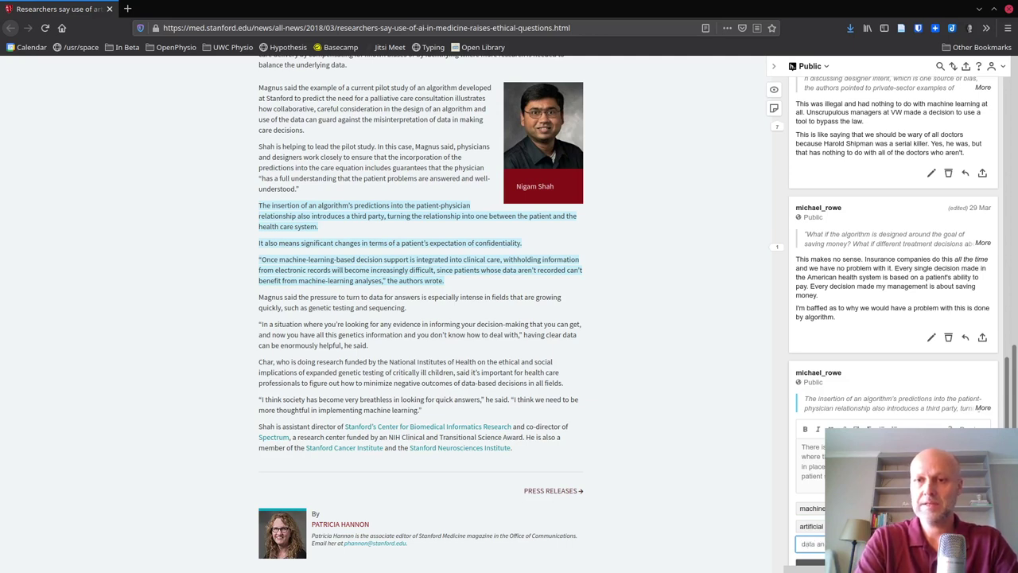
{"action": "key", "text": "ctrl+a"}
{"action": "key", "text": "BackSpace"}
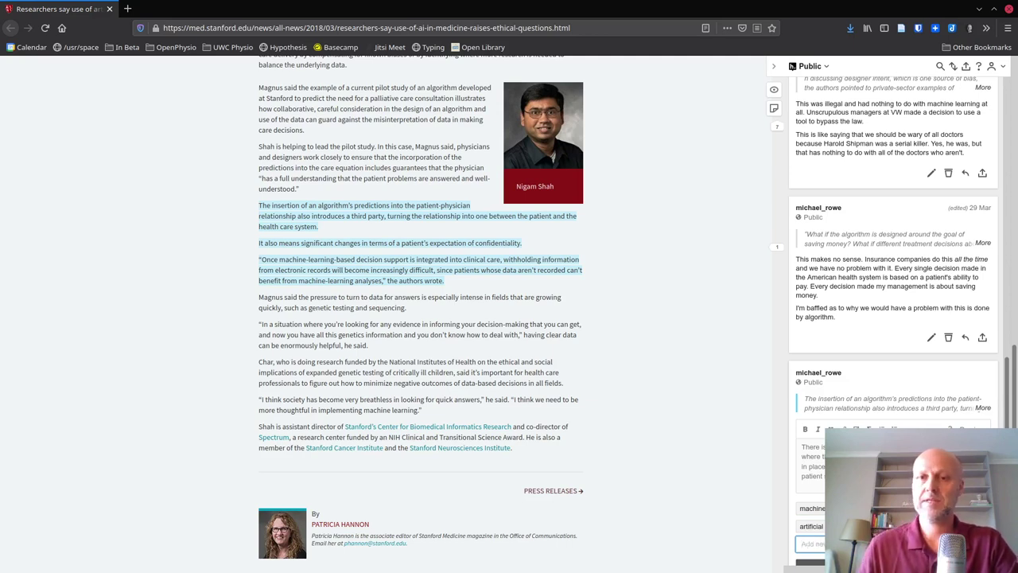
Post the tagged annotation publicly and look back over the earlier annotations in the article's list
{"action": "scroll", "coordinate": [820, 525], "scroll_direction": "down", "scroll_amount": 1}
{"action": "left_click", "coordinate": [811, 519]}
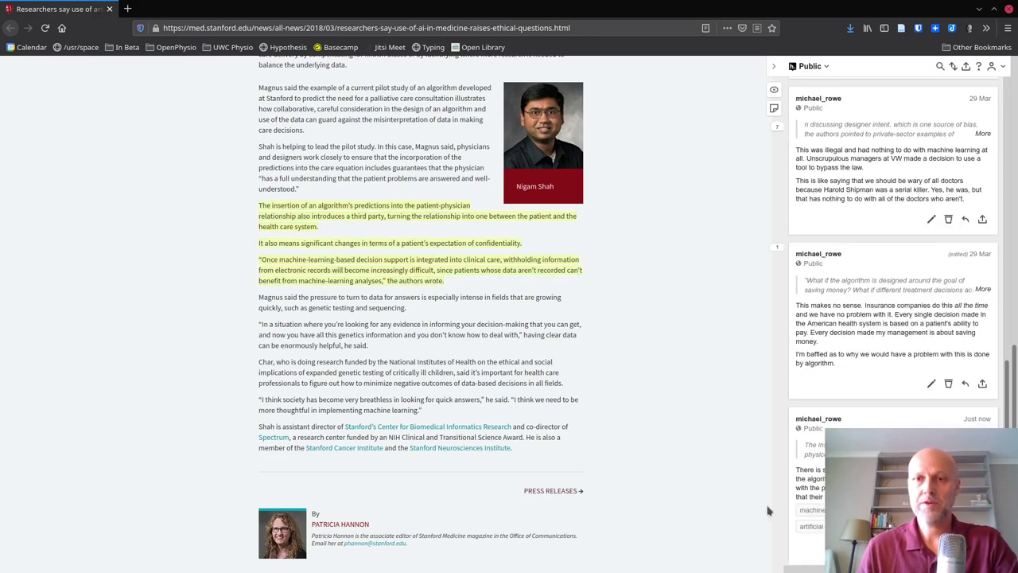
{"action": "scroll", "coordinate": [612, 430], "scroll_direction": "up", "scroll_amount": 5}
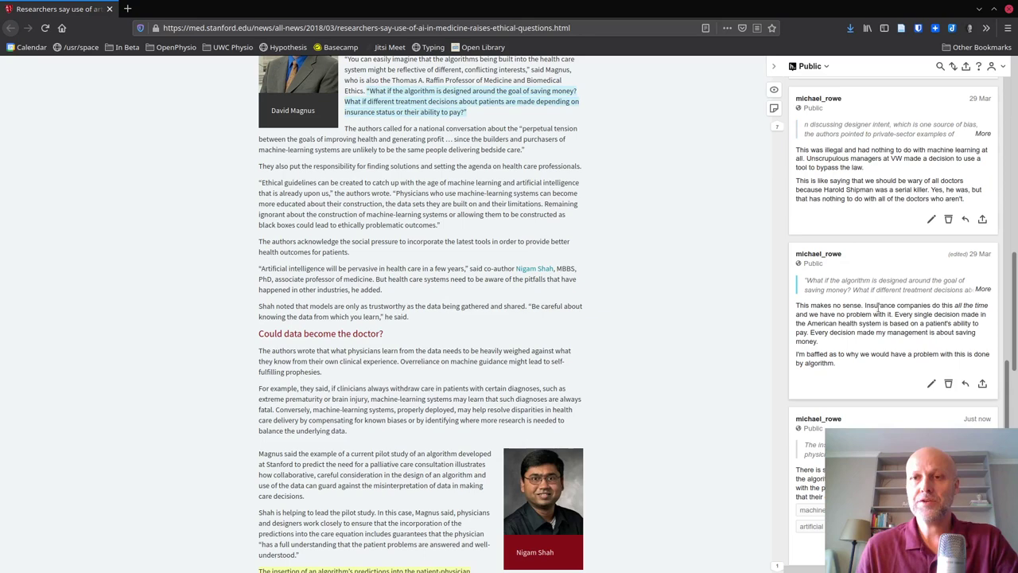
{"action": "scroll", "coordinate": [879, 313], "scroll_direction": "up", "scroll_amount": 2}
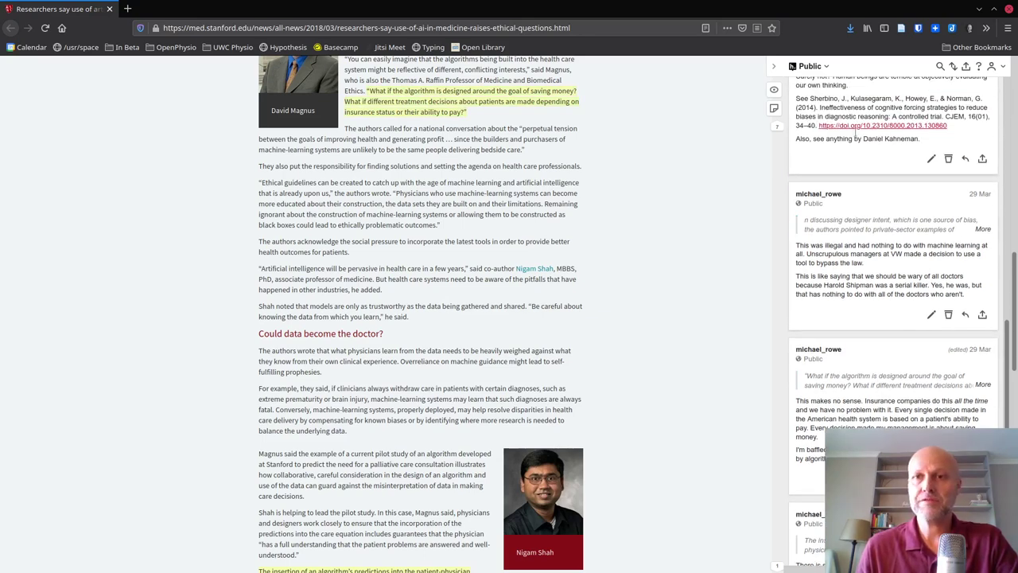
{"action": "scroll", "coordinate": [850, 350], "scroll_direction": "up", "scroll_amount": 2}
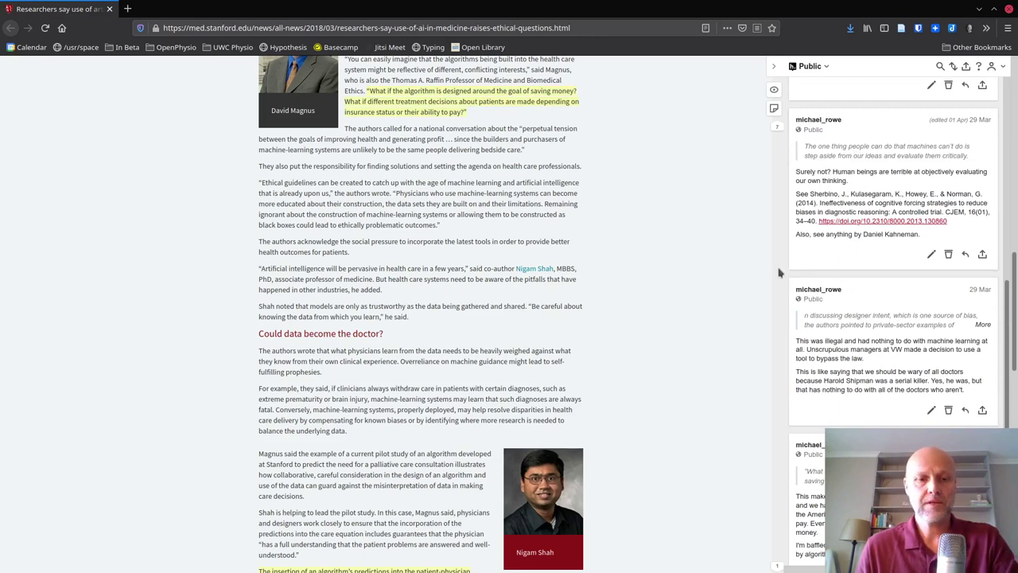
Switch to the Zotero library window
{"action": "key", "text": "alt+Tab"}
{"action": "key", "text": "alt+Tab"}
{"action": "key", "text": "alt+Tab"}
{"action": "key", "text": "alt+Tab"}
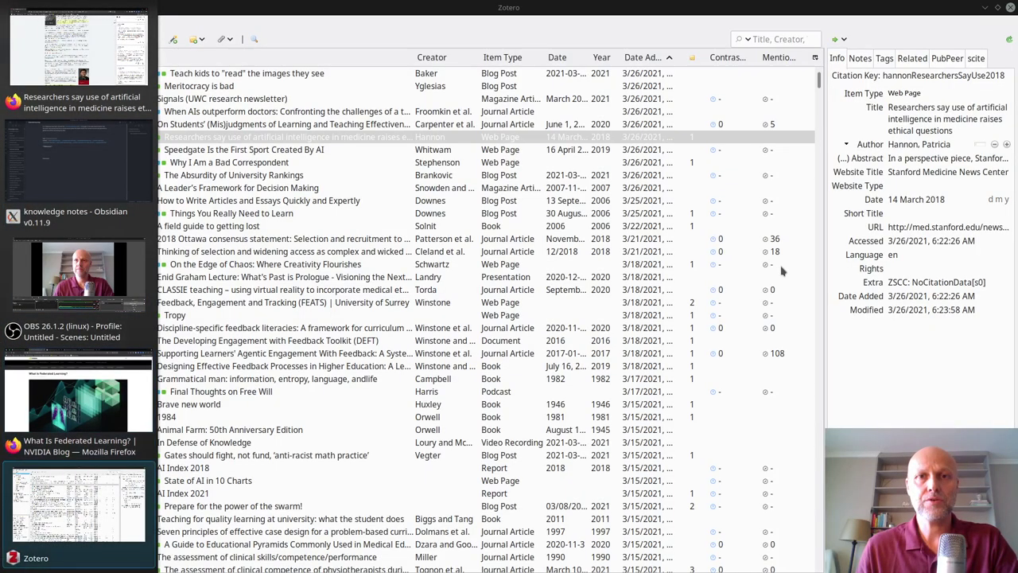
Add a note reading "My notes" to the web page item "Researchers say use of artificial intelligence in medicine raises ethical questions"
{"action": "left_click", "coordinate": [355, 138]}
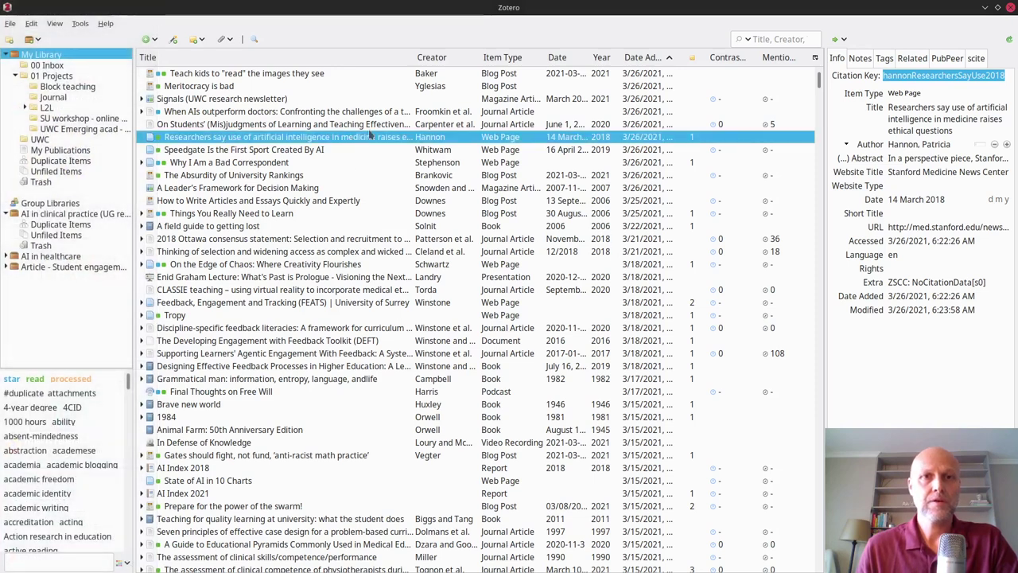
{"action": "left_click", "coordinate": [867, 59]}
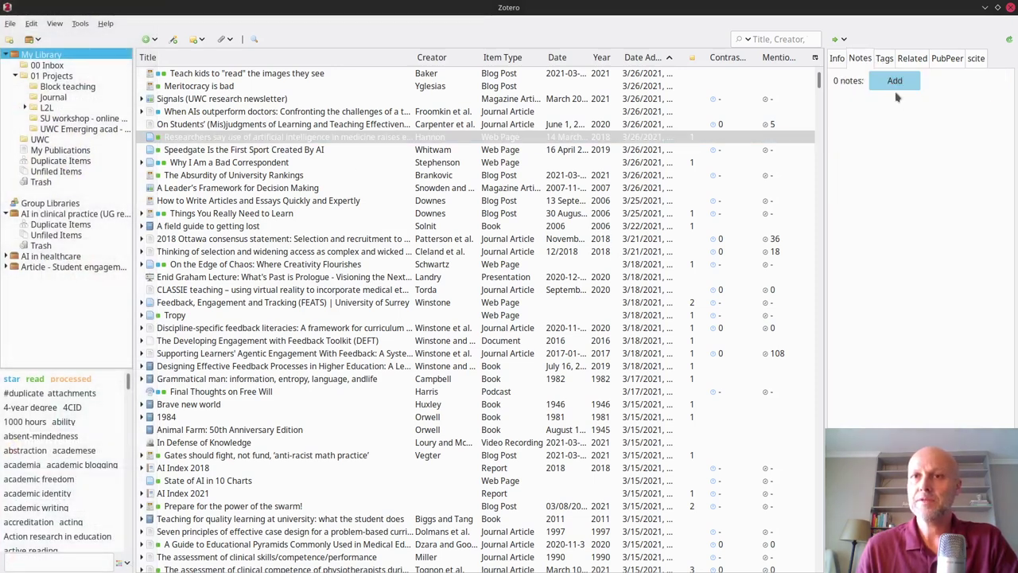
{"action": "left_click", "coordinate": [893, 80]}
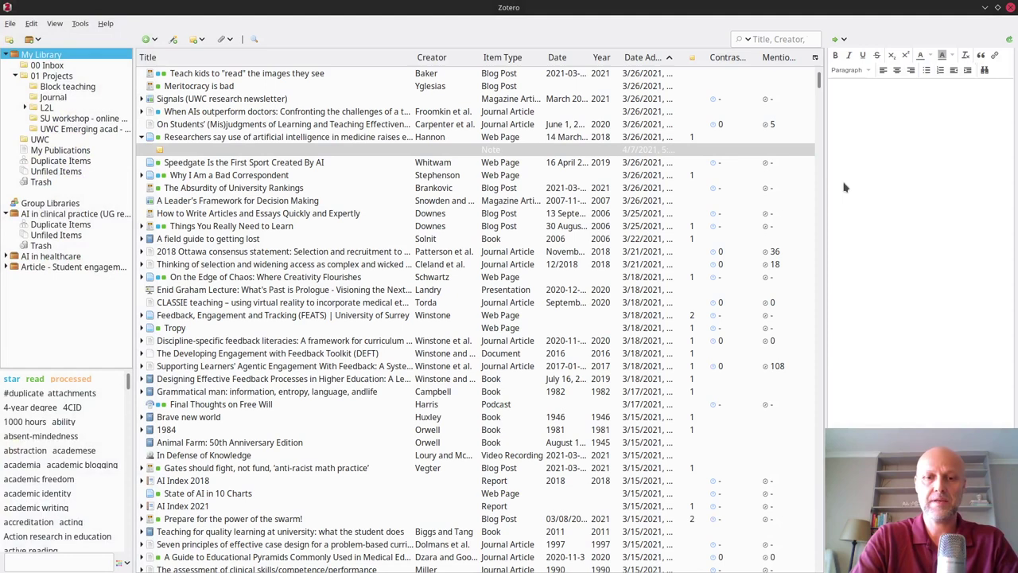
{"action": "type", "text": "y"}
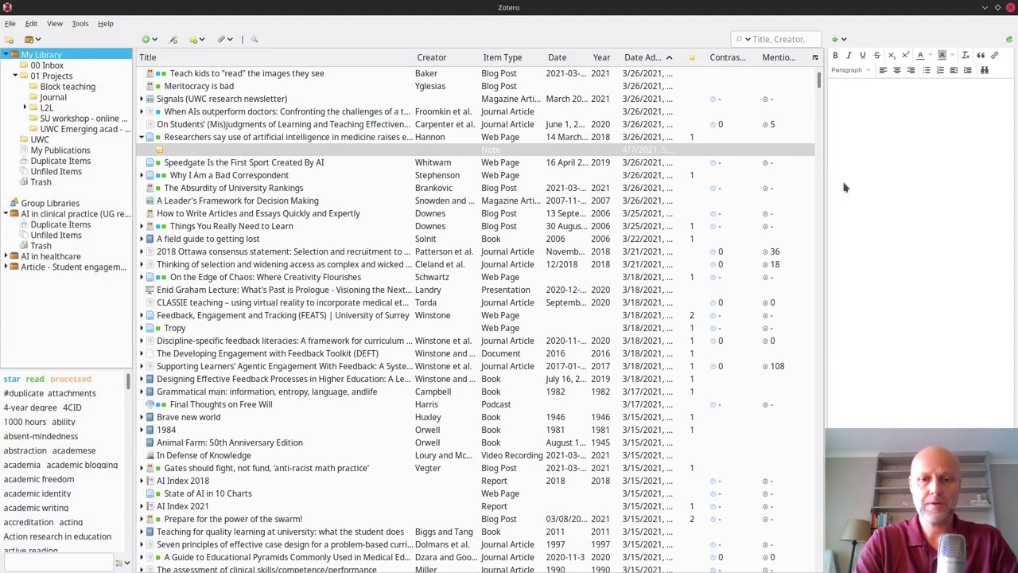
{"action": "type", "text": "y ntoe"}
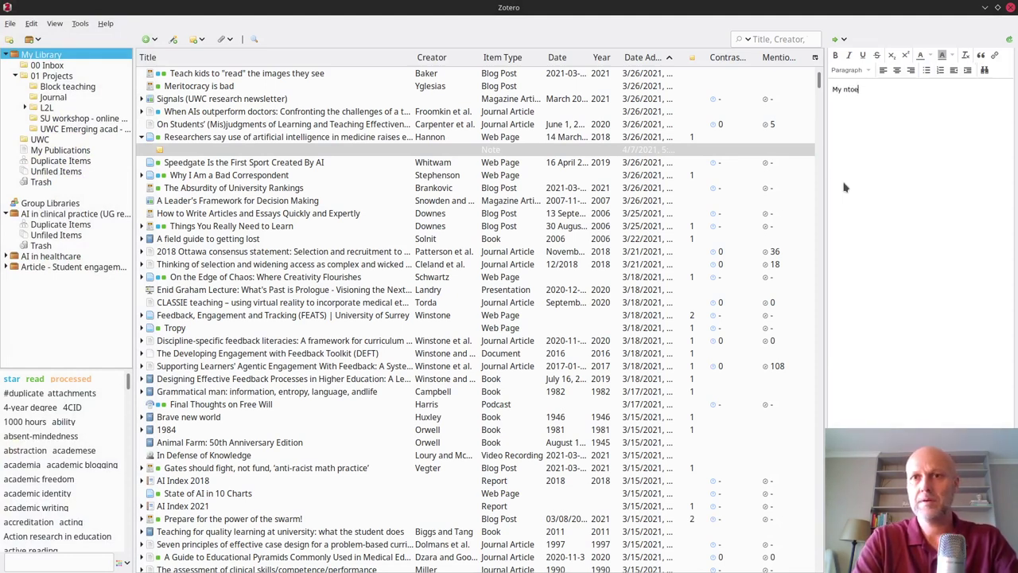
{"action": "key", "text": "BackSpace"}
{"action": "key", "text": "BackSpace"}
{"action": "key", "text": "BackSpace"}
{"action": "type", "text": "otes"}
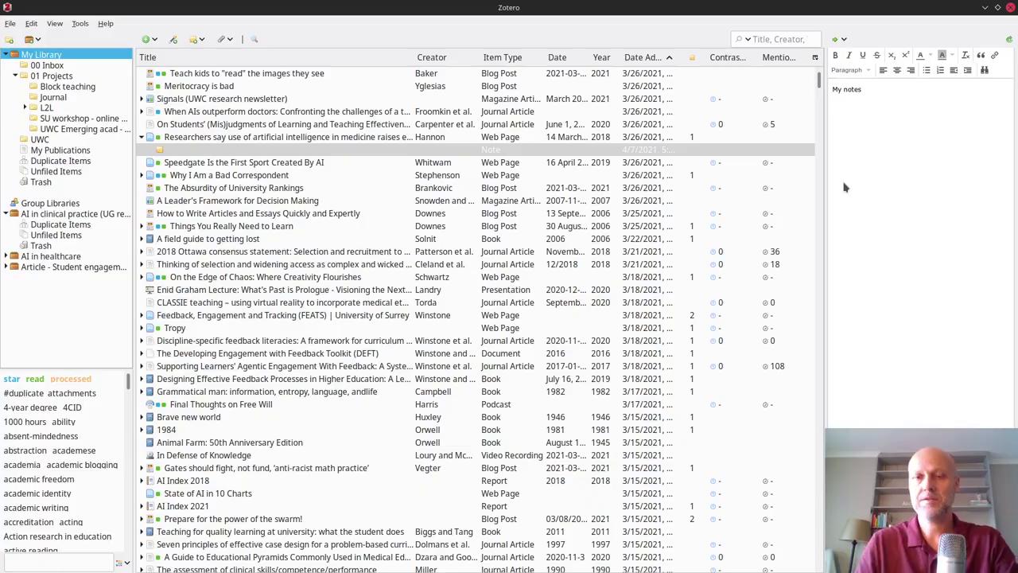
Switch to Firefox, copy the article's Hypothesis annotations, and paste them below the first line of the Zotero note
{"action": "key", "text": "alt+Tab"}
{"action": "scroll", "coordinate": [884, 199], "scroll_direction": "down", "scroll_amount": 3}
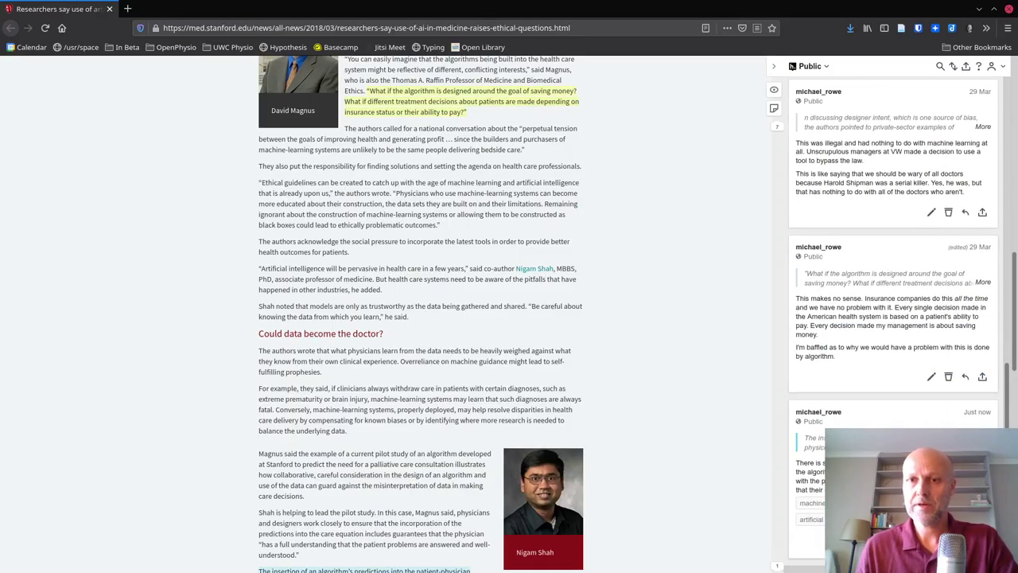
{"action": "mouse_move", "coordinate": [843, 525]}
{"action": "left_mouse_down"}
{"action": "mouse_move", "coordinate": [902, 279]}
{"action": "mouse_move", "coordinate": [858, 28]}
{"action": "mouse_move", "coordinate": [891, 123]}
{"action": "left_mouse_up"}
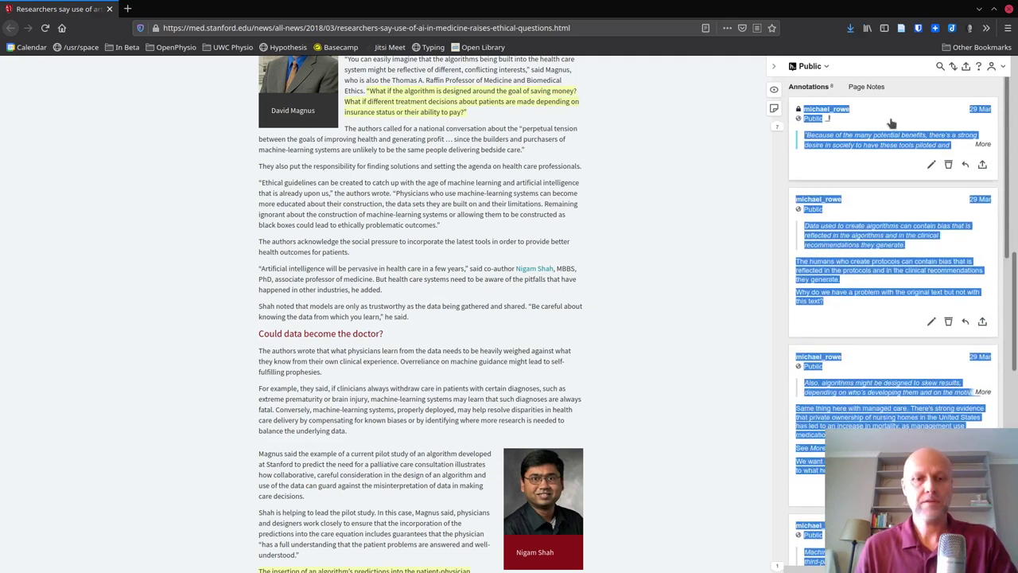
{"action": "key", "text": "alt+Tab"}
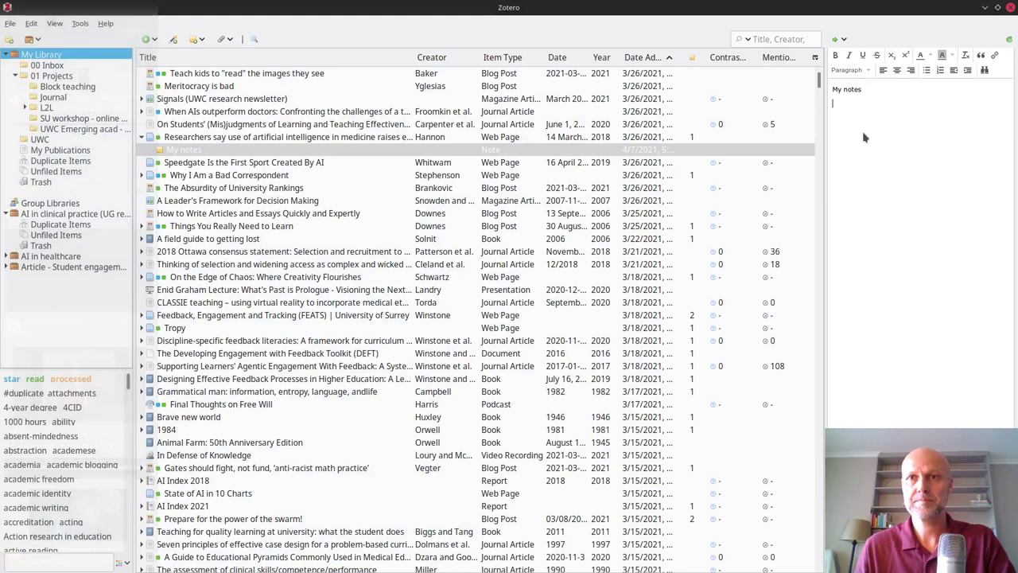
{"action": "key", "text": "ctrl+v"}
Review the pasted annotations in the "My notes" note and its place under the web page item
{"action": "scroll", "coordinate": [915, 135], "scroll_direction": "up", "scroll_amount": 10}
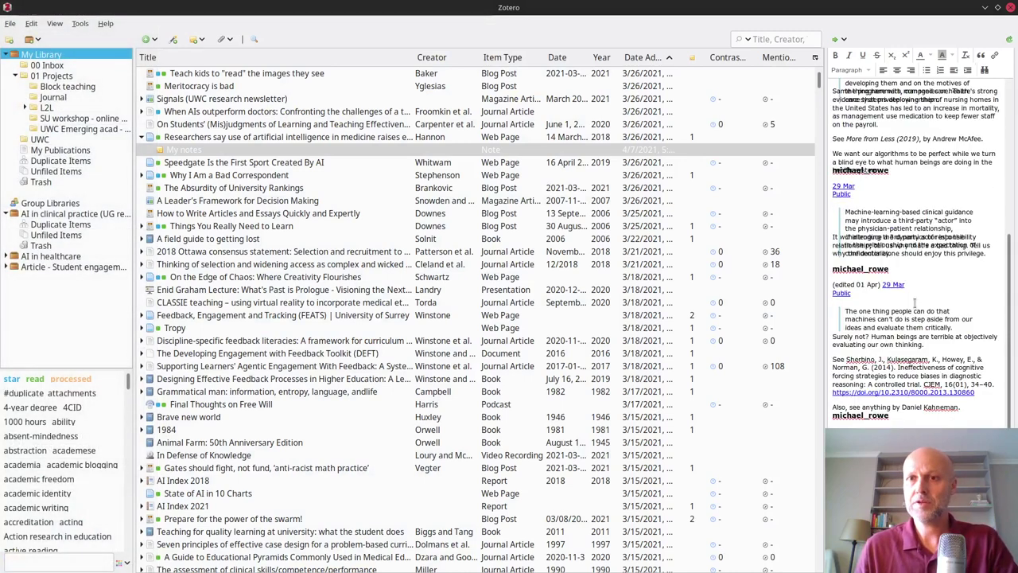
{"action": "scroll", "coordinate": [863, 340], "scroll_direction": "up", "scroll_amount": 3}
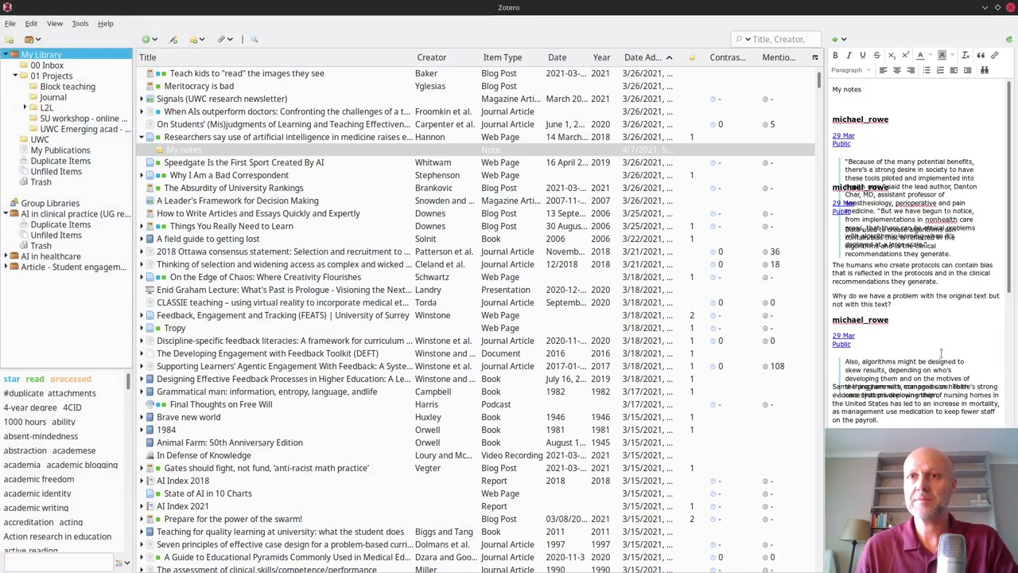
{"action": "scroll", "coordinate": [942, 352], "scroll_direction": "down", "scroll_amount": 6}
{"action": "scroll", "coordinate": [941, 353], "scroll_direction": "up", "scroll_amount": 4}
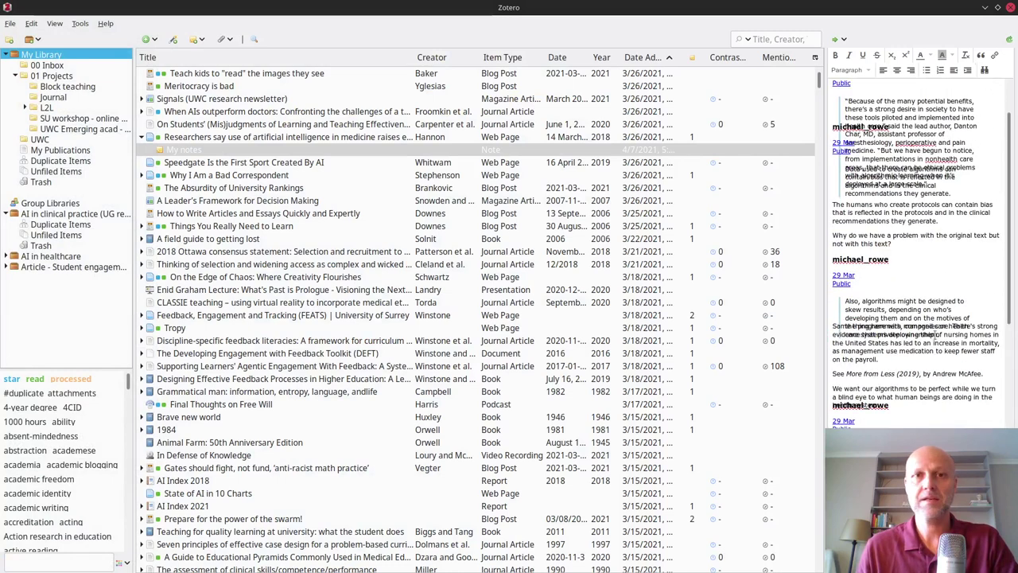
{"action": "scroll", "coordinate": [951, 315], "scroll_direction": "up", "scroll_amount": 2}
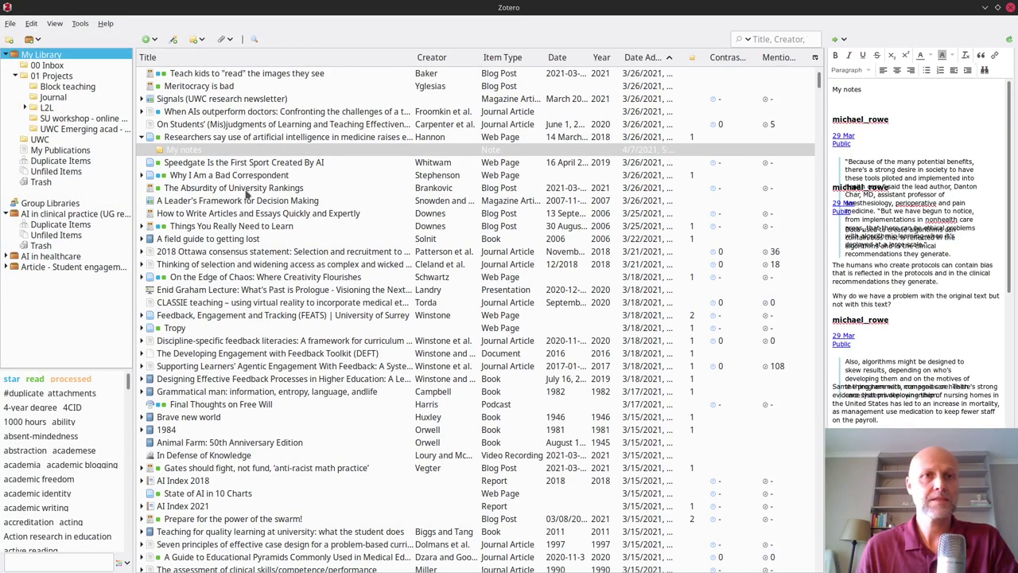
{"action": "left_click", "coordinate": [215, 153]}
{"action": "left_click", "coordinate": [230, 142]}
{"action": "left_click", "coordinate": [216, 153]}
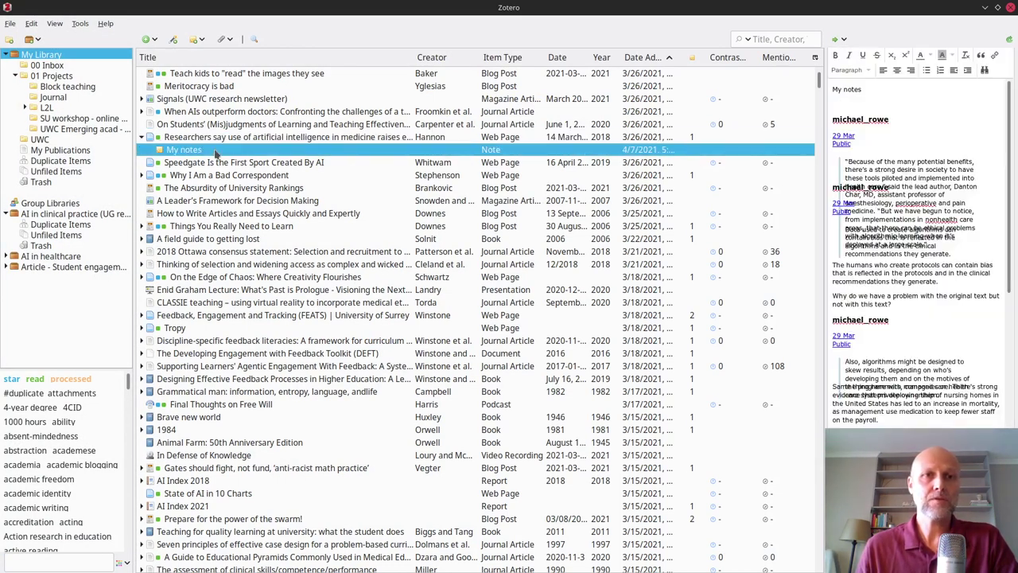
Go from the web page item to its related journal article, "Implementing Machine Learning in Health Care"
{"action": "left_click", "coordinate": [291, 140]}
{"action": "left_click", "coordinate": [913, 63]}
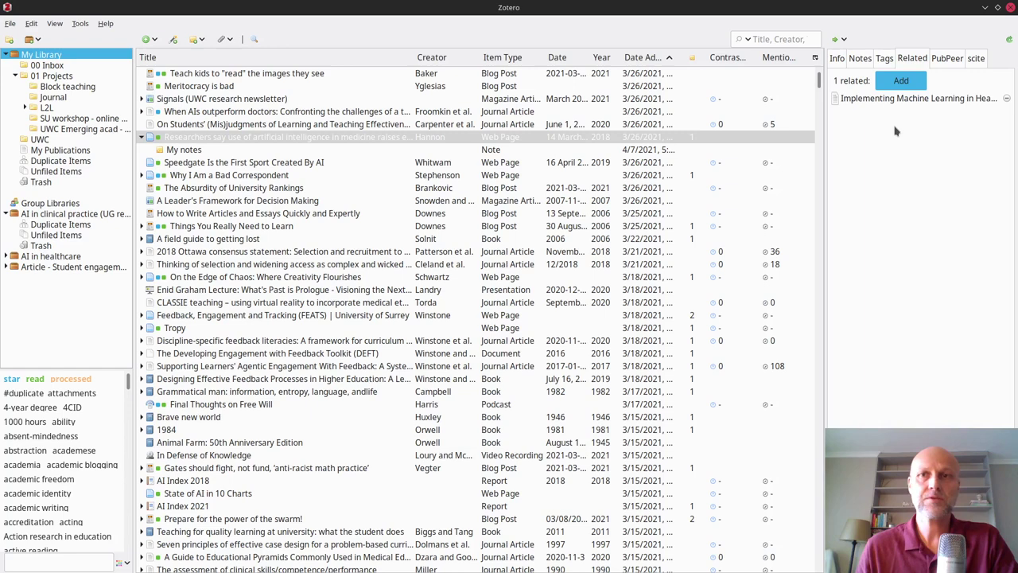
{"action": "left_click", "coordinate": [912, 100]}
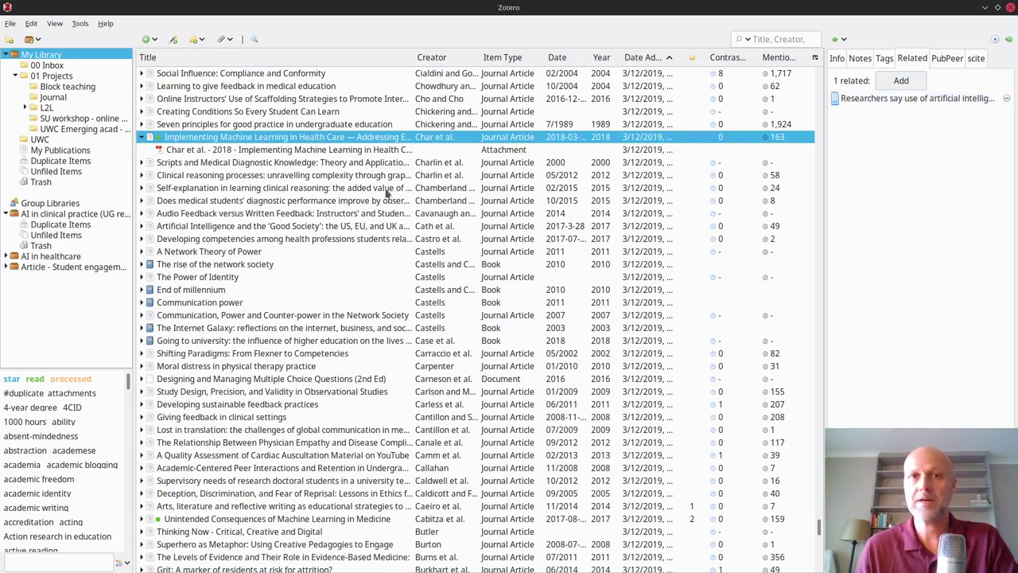
Open the journal article's PDF attachment in Okular, examine its highlighted passages, and close the viewer
{"action": "left_click", "coordinate": [230, 150]}
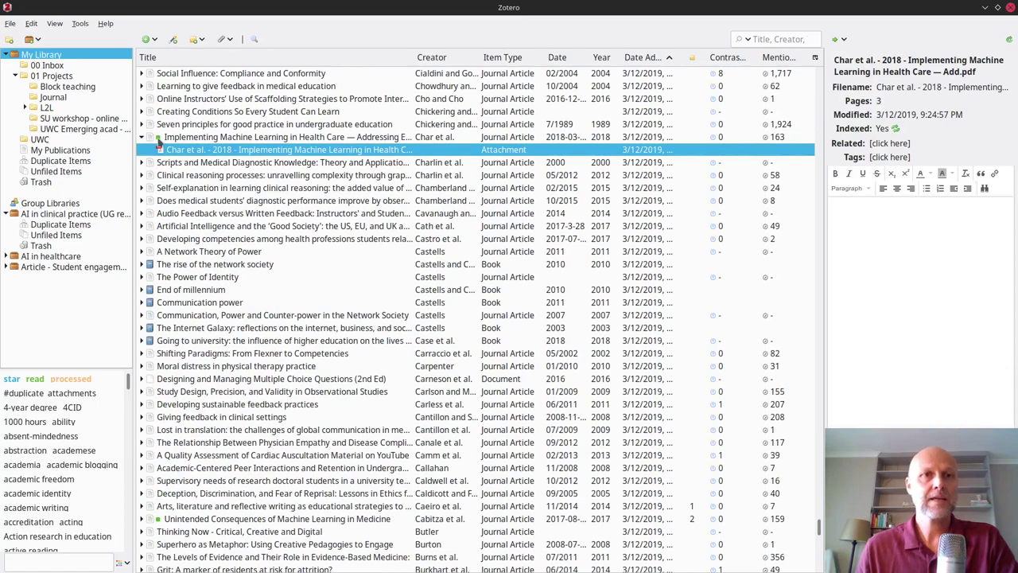
{"action": "double_click", "coordinate": [218, 156]}
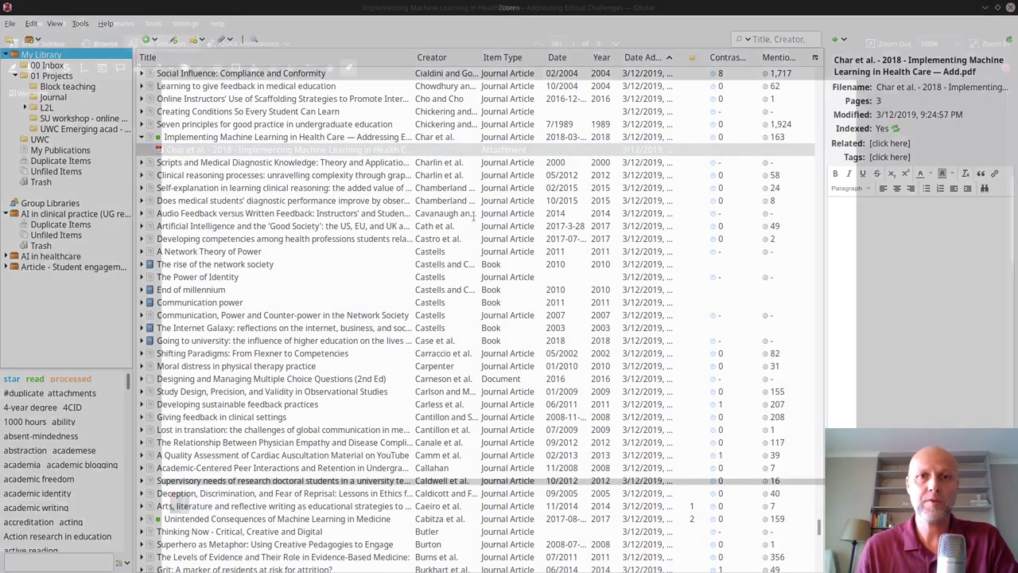
{"action": "scroll", "coordinate": [725, 217], "scroll_direction": "down", "scroll_amount": 10}
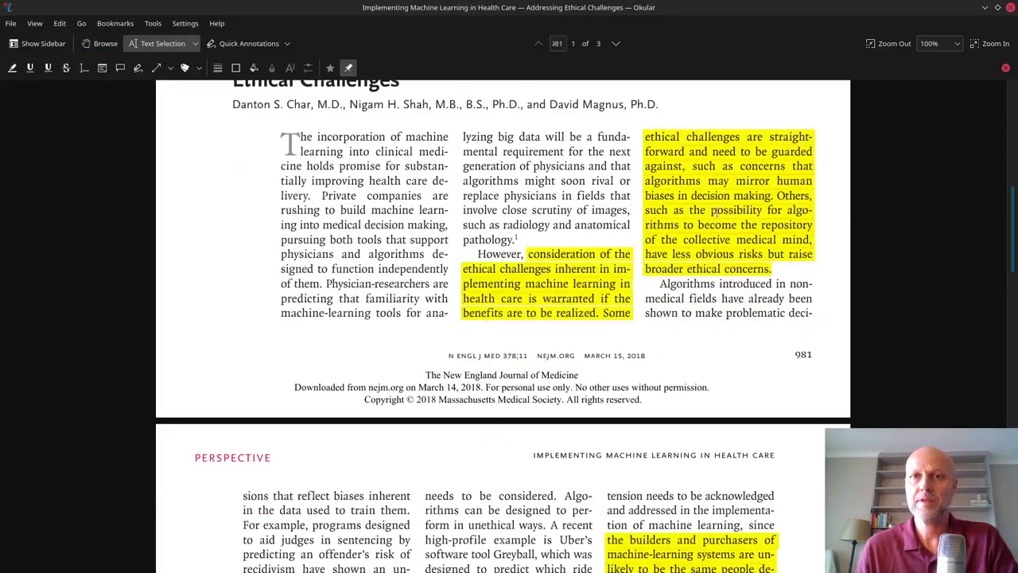
{"action": "scroll", "coordinate": [415, 387], "scroll_direction": "up", "scroll_amount": 8}
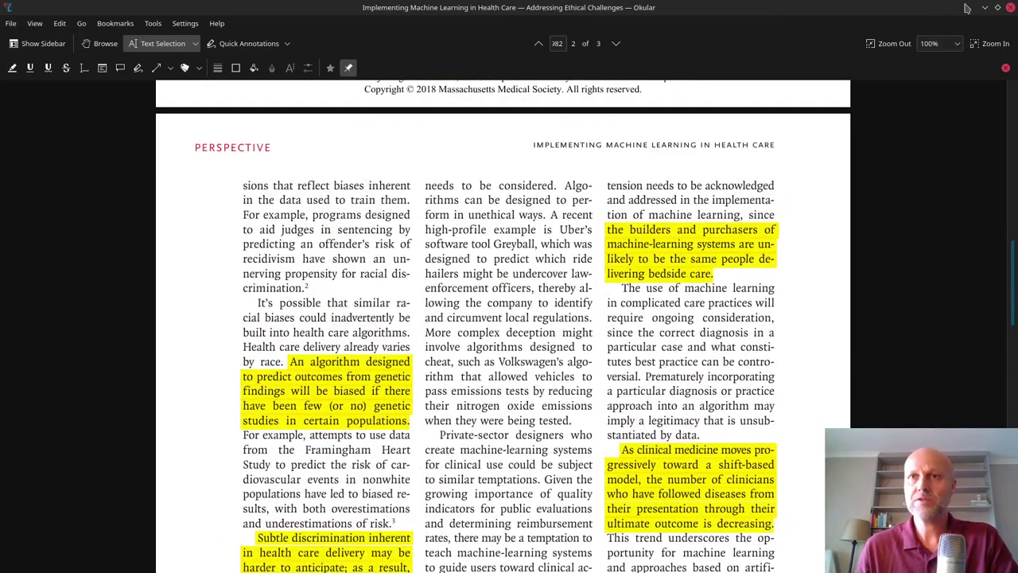
{"action": "key", "text": "ctrl+q"}
Extract the annotations from the article's PDF attachment into a note and read through the extracted quotations
{"action": "right_click", "coordinate": [294, 152]}
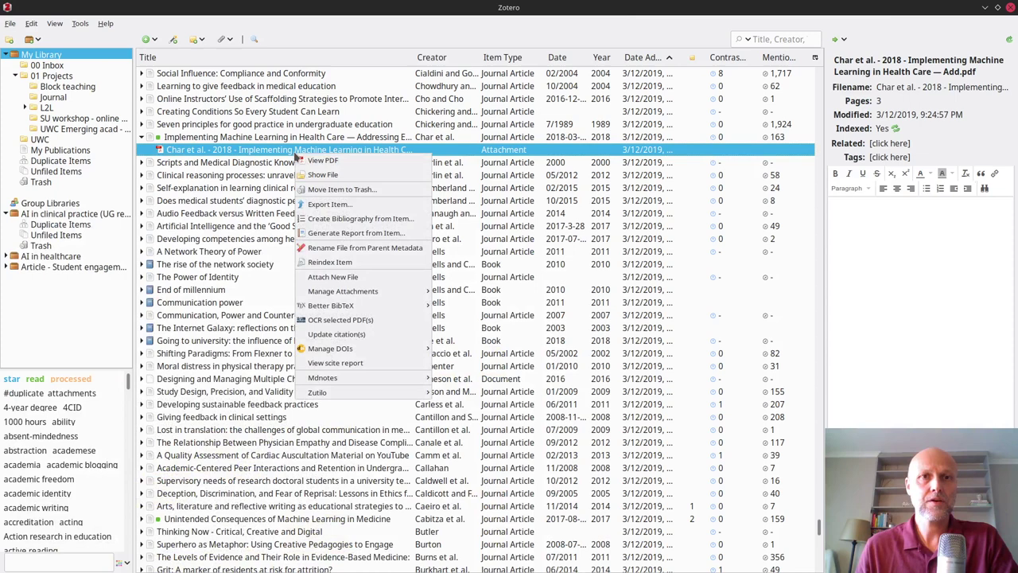
{"action": "mouse_move", "coordinate": [374, 291]}
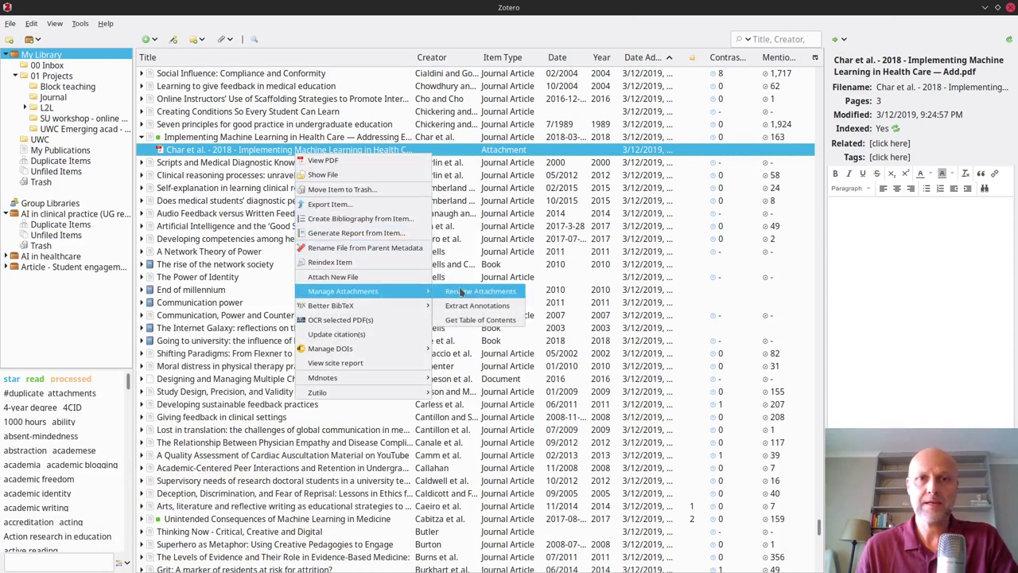
{"action": "left_click", "coordinate": [497, 305]}
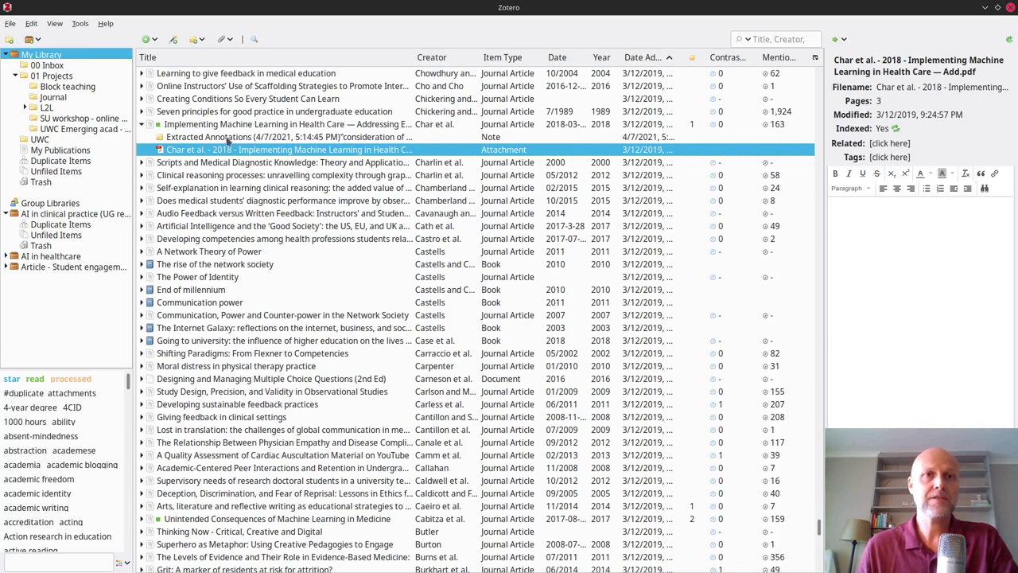
{"action": "left_click", "coordinate": [230, 140]}
{"action": "scroll", "coordinate": [983, 277], "scroll_direction": "down", "scroll_amount": 5}
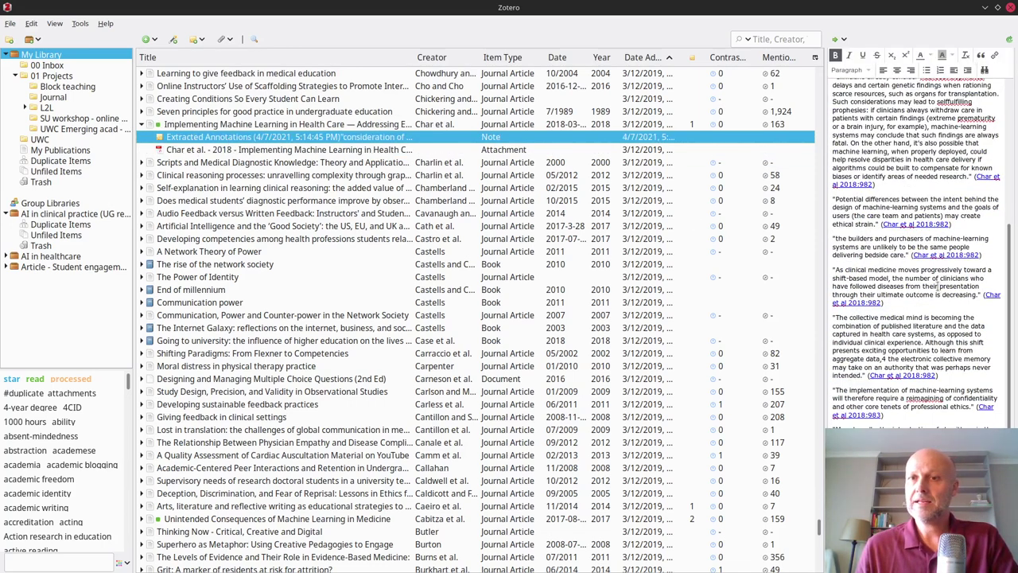
{"action": "scroll", "coordinate": [940, 287], "scroll_direction": "up", "scroll_amount": 4}
{"action": "scroll", "coordinate": [937, 281], "scroll_direction": "up", "scroll_amount": 2}
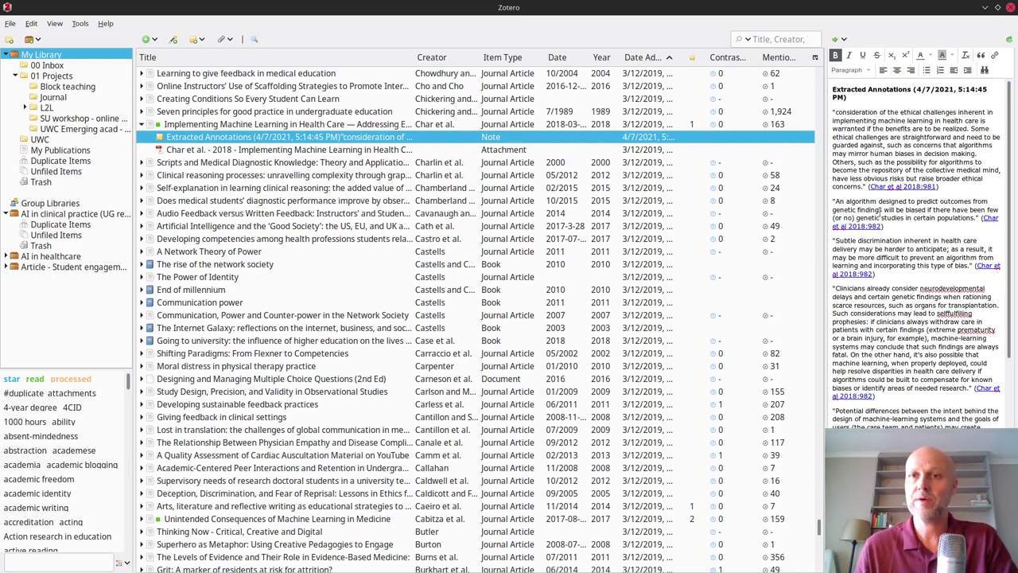
{"action": "scroll", "coordinate": [953, 213], "scroll_direction": "down", "scroll_amount": 3}
{"action": "scroll", "coordinate": [991, 381], "scroll_direction": "up", "scroll_amount": 3}
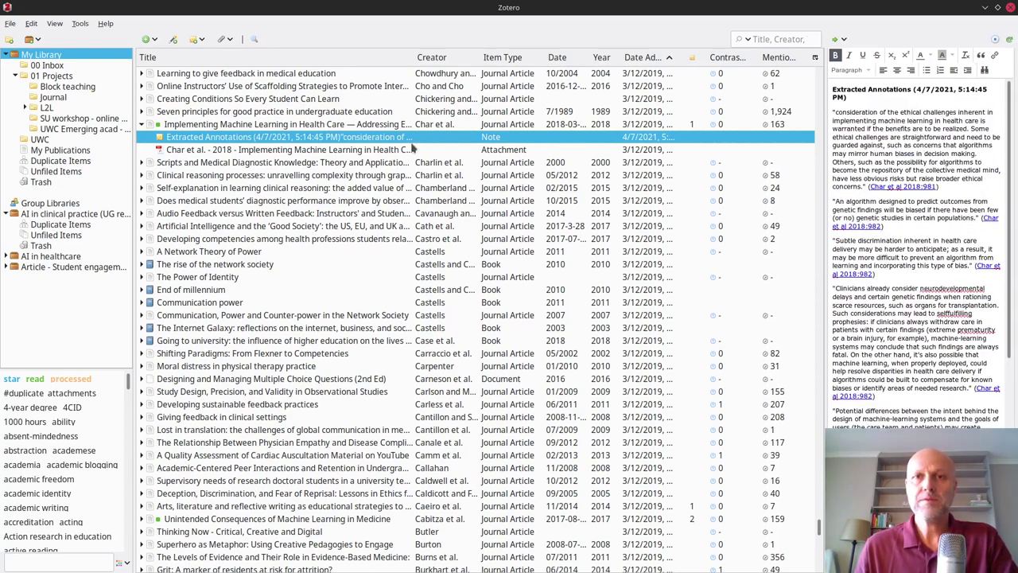
Follow the related-item links from the journal article to the web page item and back again
{"action": "key", "text": "Up"}
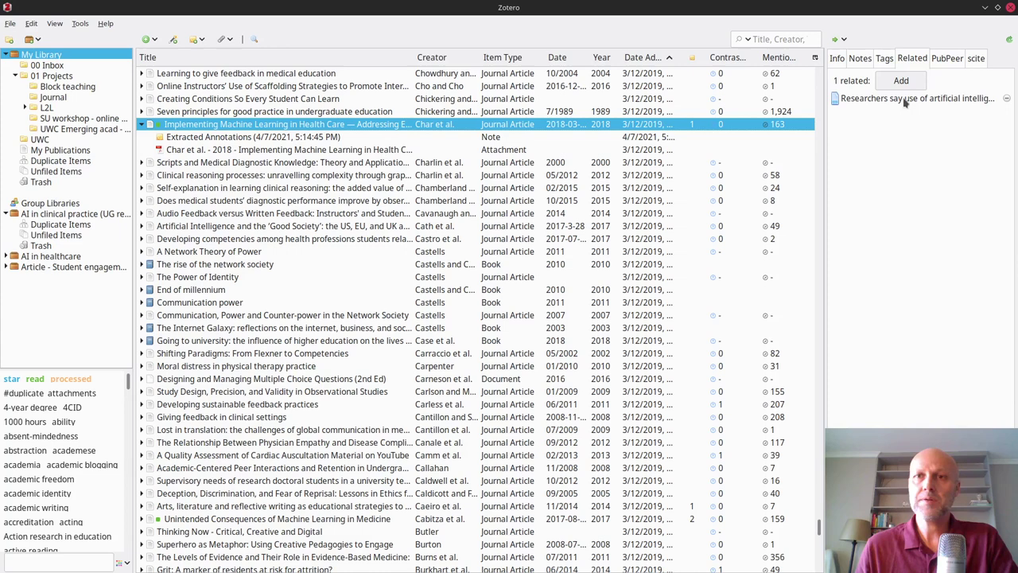
{"action": "left_click", "coordinate": [884, 99]}
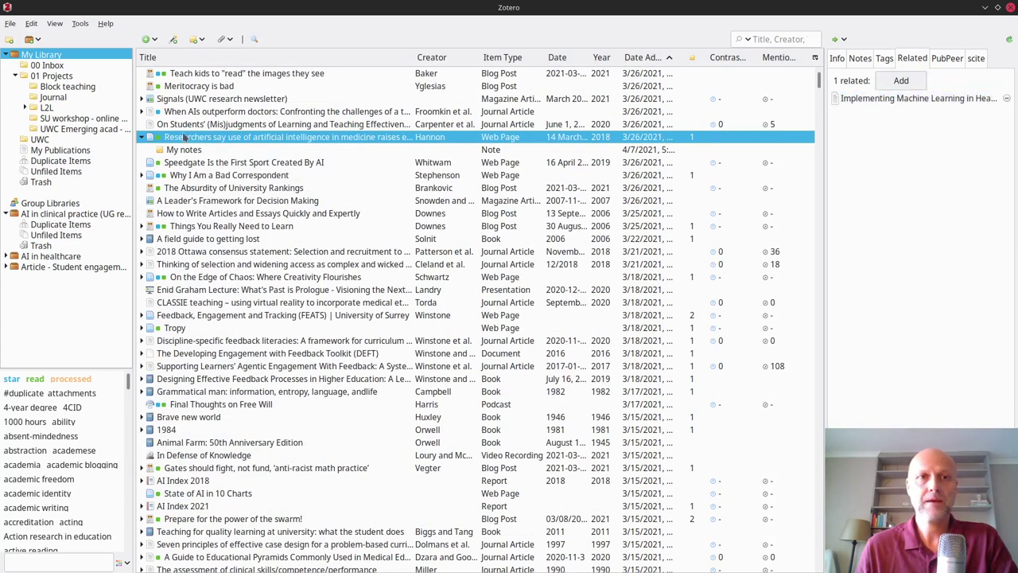
{"action": "left_click", "coordinate": [909, 101]}
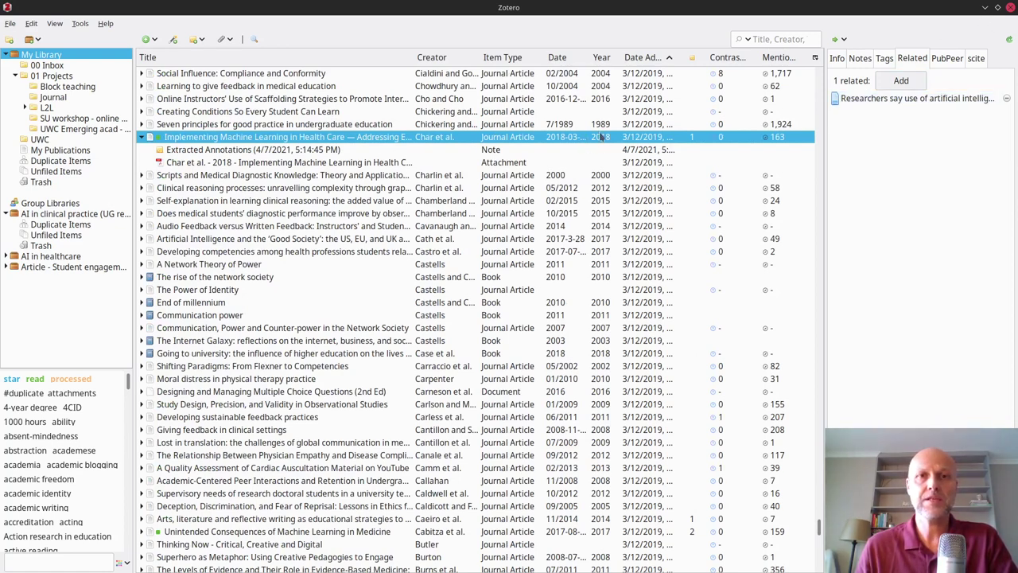
Add the tag "federated learning" to the journal article and show its list of notes
{"action": "left_click", "coordinate": [886, 61]}
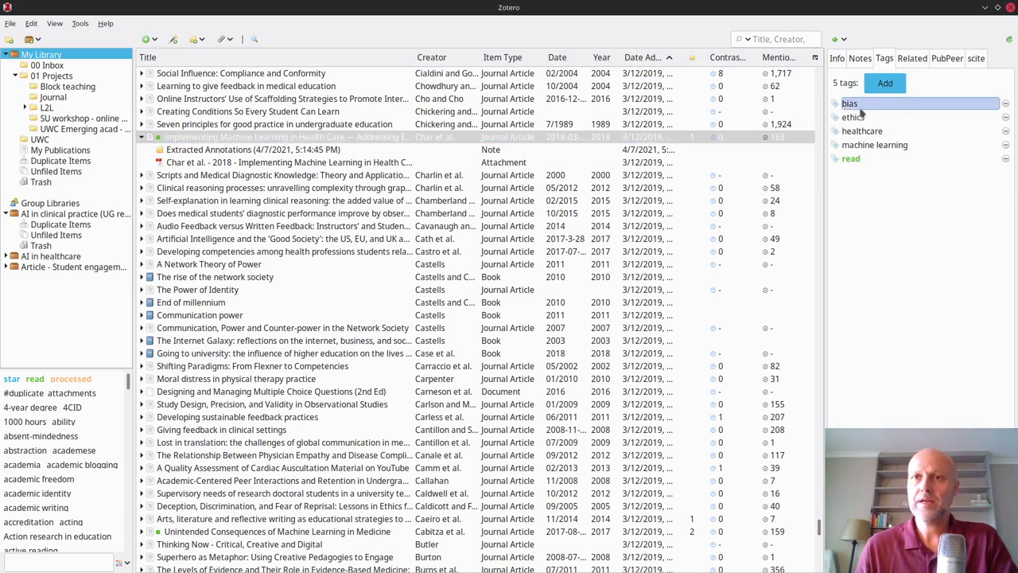
{"action": "left_click", "coordinate": [887, 83]}
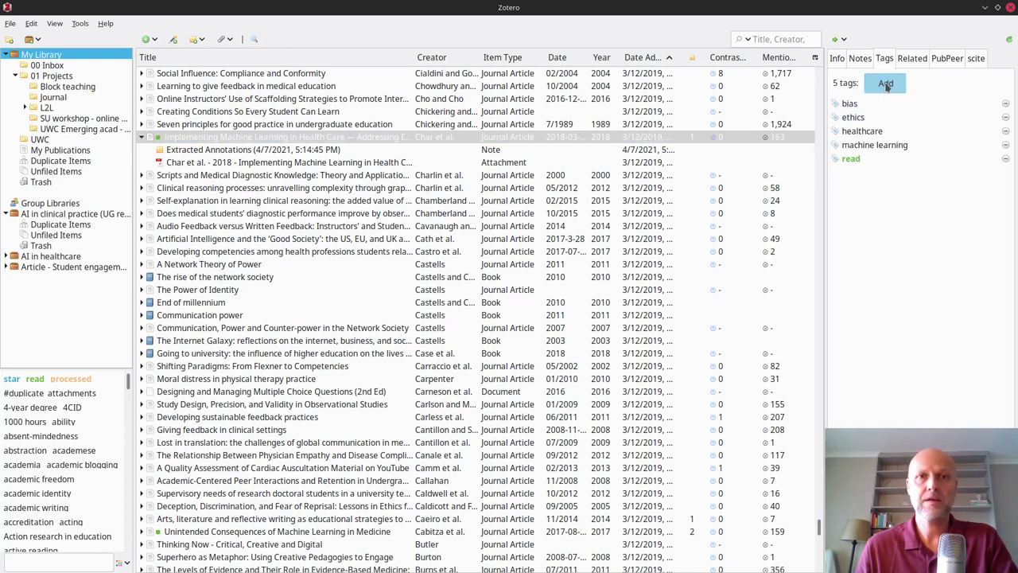
{"action": "type", "text": "ff"}
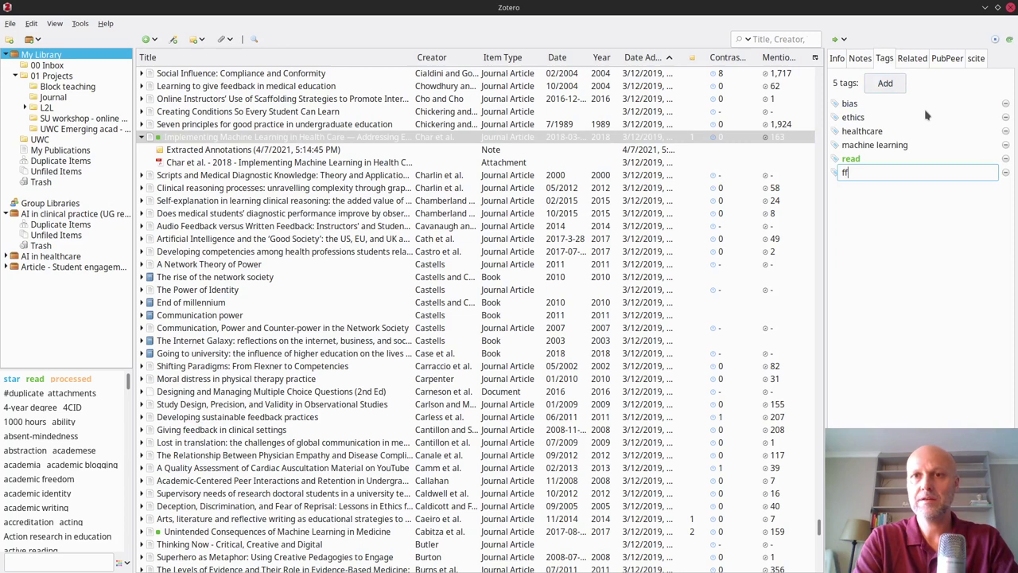
{"action": "key", "text": "BackSpace"}
{"action": "type", "text": "ederated lea"}
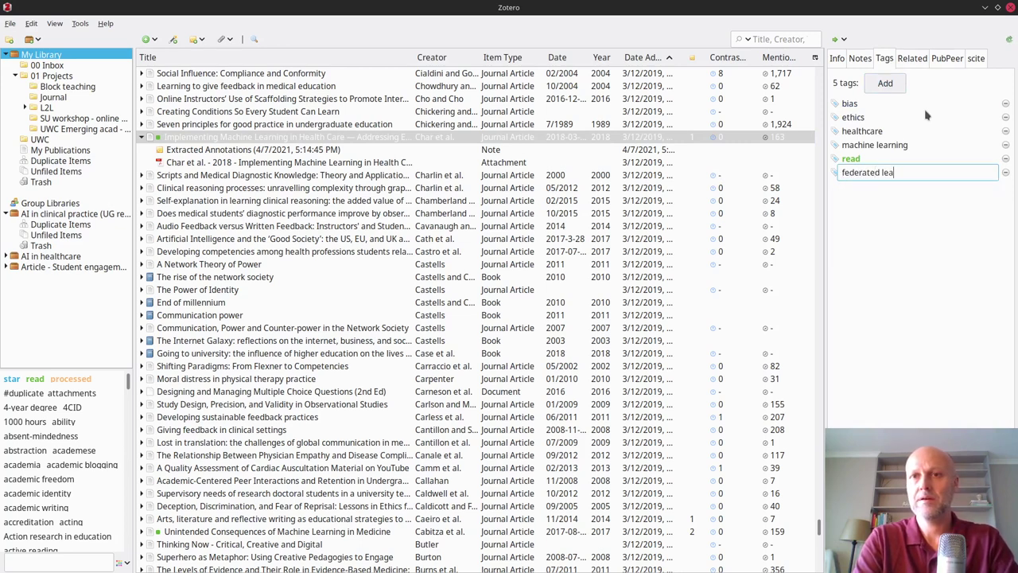
{"action": "type", "text": "rning"}
{"action": "key", "text": "Return"}
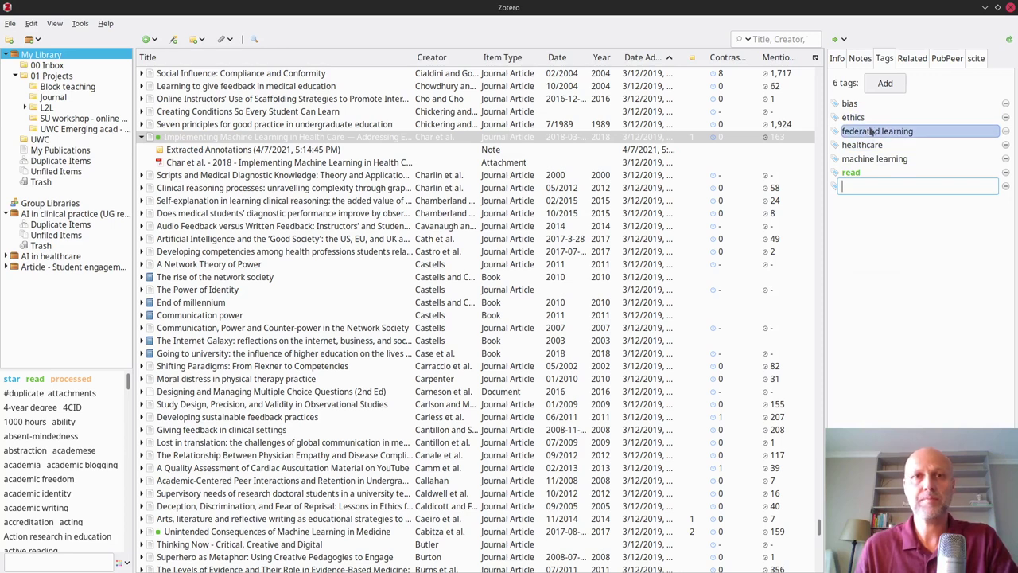
{"action": "left_click", "coordinate": [864, 60]}
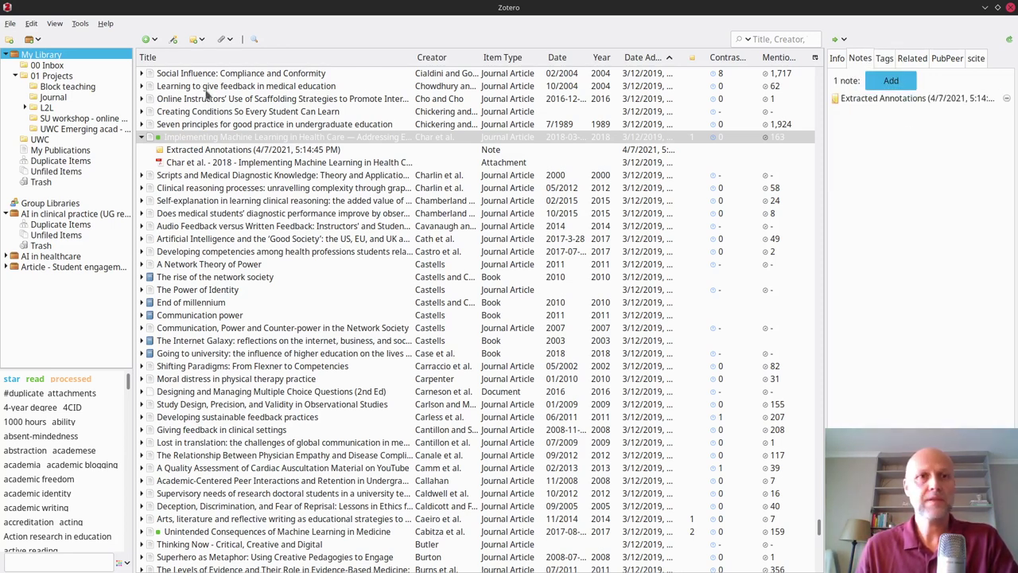
Add a note to the article: "Patient privacy with ML models may not be as big a problem as anticipated because of federated learning approaches to ML training."
{"action": "left_click", "coordinate": [891, 80]}
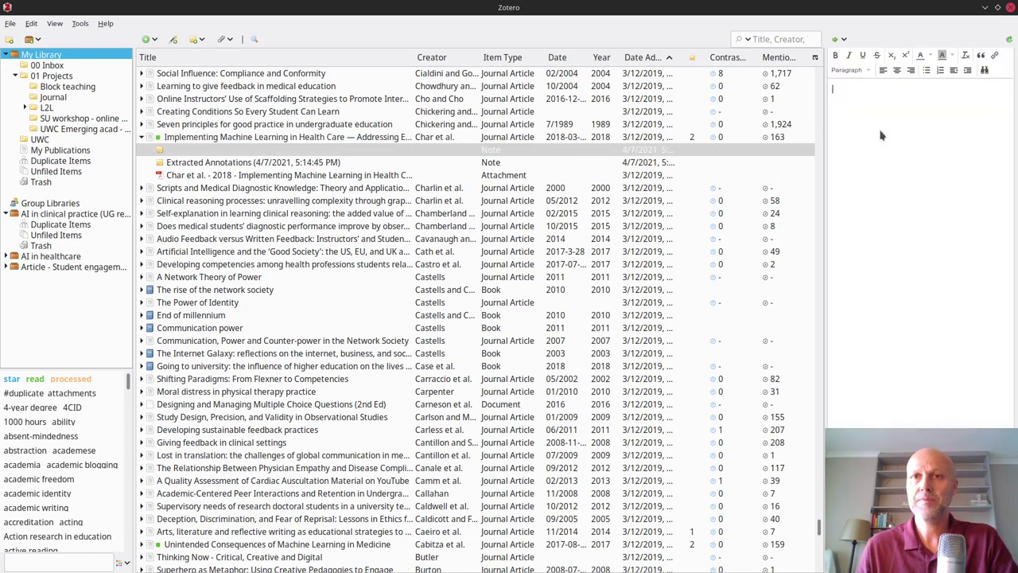
{"action": "type", "text": "Patient "}
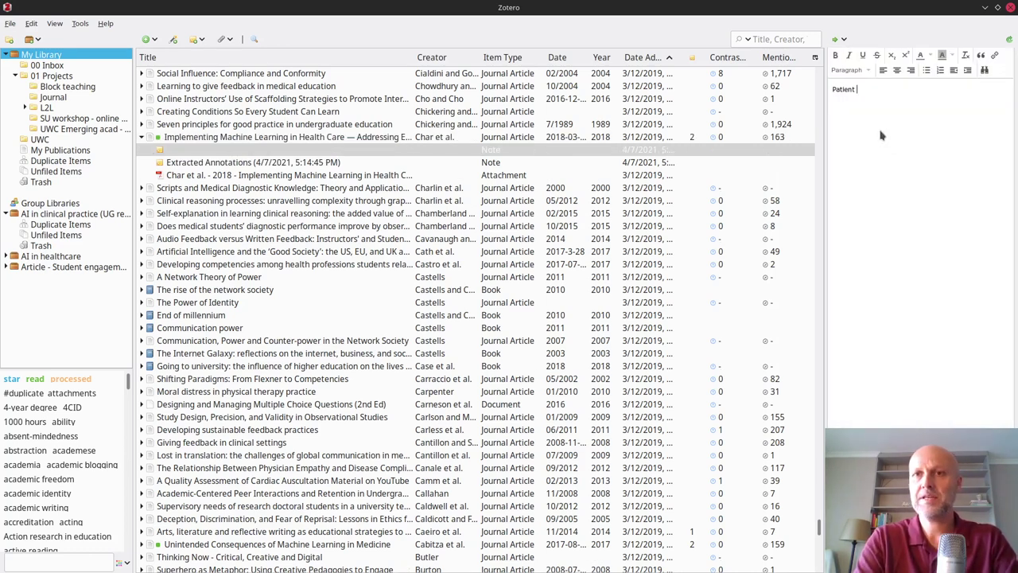
{"action": "type", "text": "privacy"}
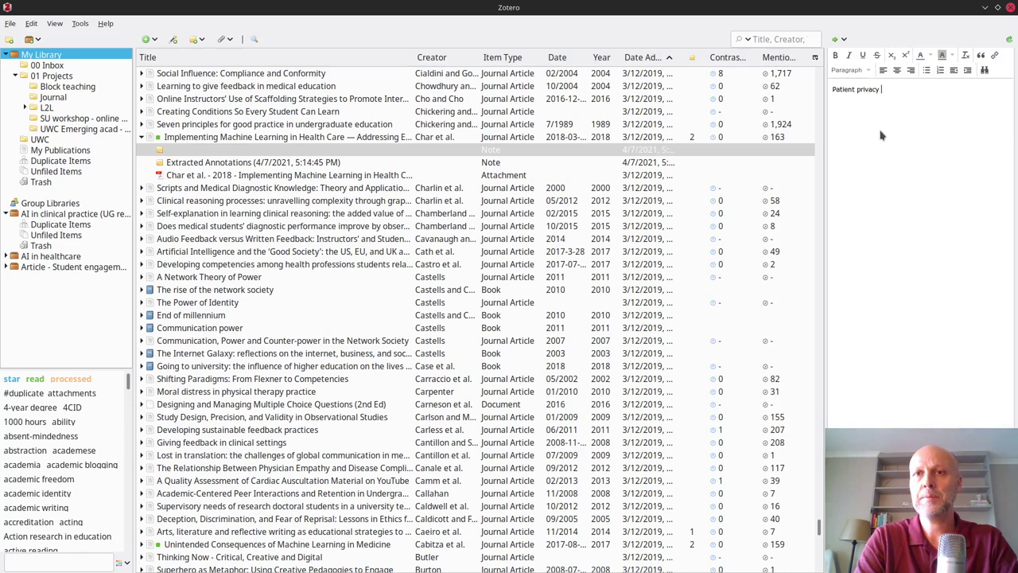
{"action": "type", "text": " with ML models may not be as big a p"}
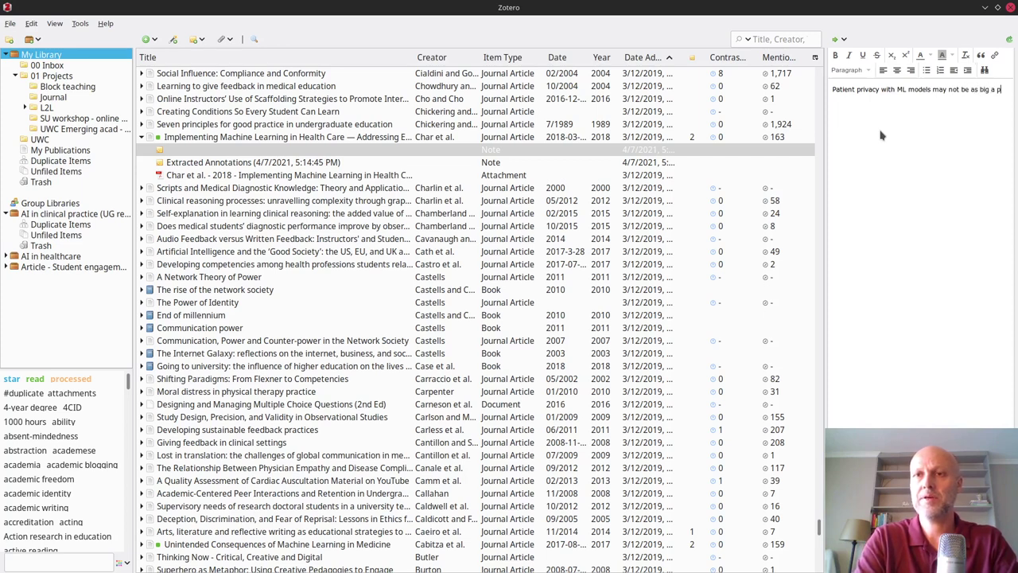
{"action": "type", "text": "roblem as a"}
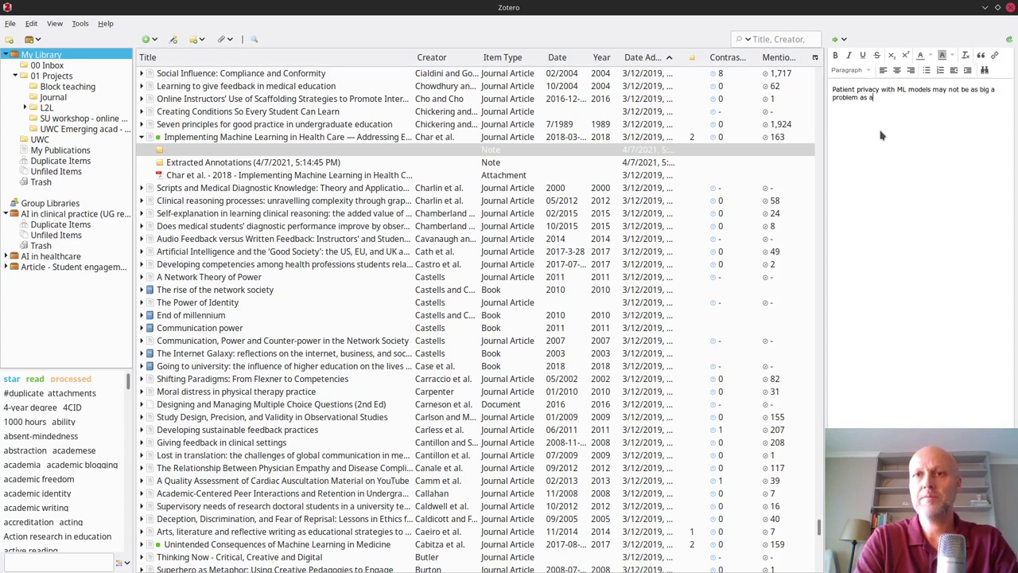
{"action": "type", "text": "nticipated bcau"}
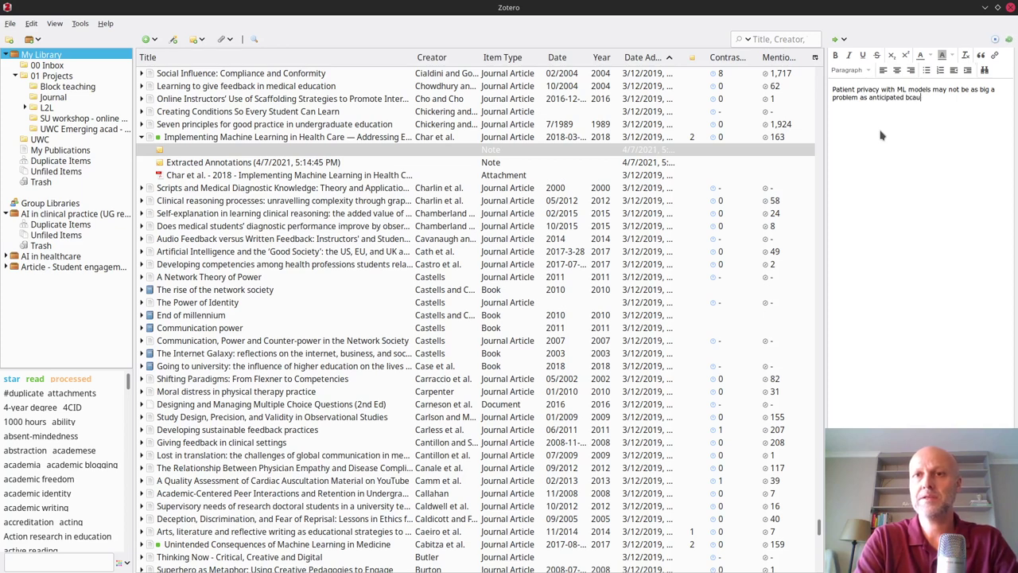
{"action": "key", "text": "BackSpace"}
{"action": "key", "text": "BackSpace"}
{"action": "key", "text": "BackSpace"}
{"action": "type", "text": "ecause of fed"}
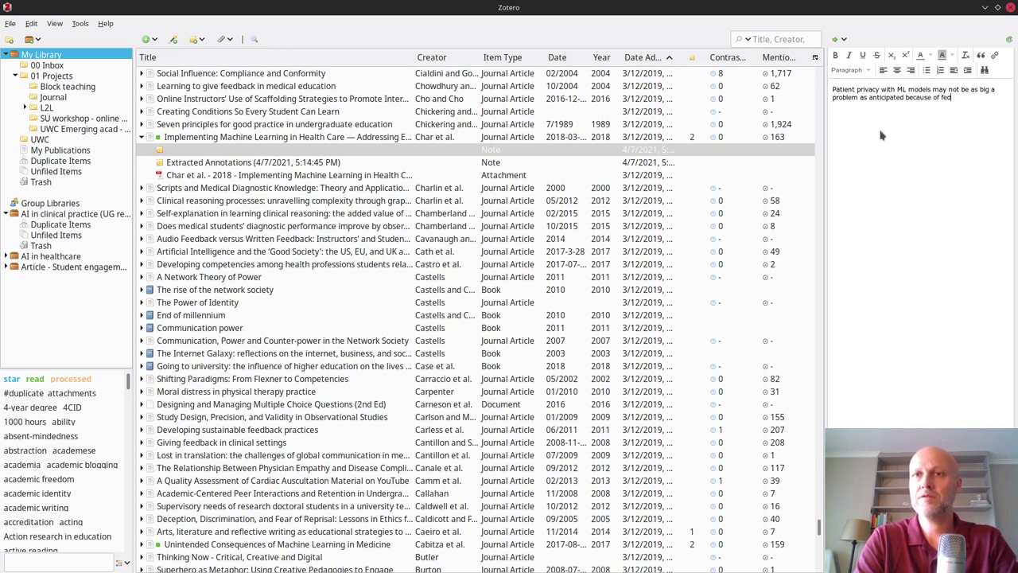
{"action": "type", "text": "erate"}
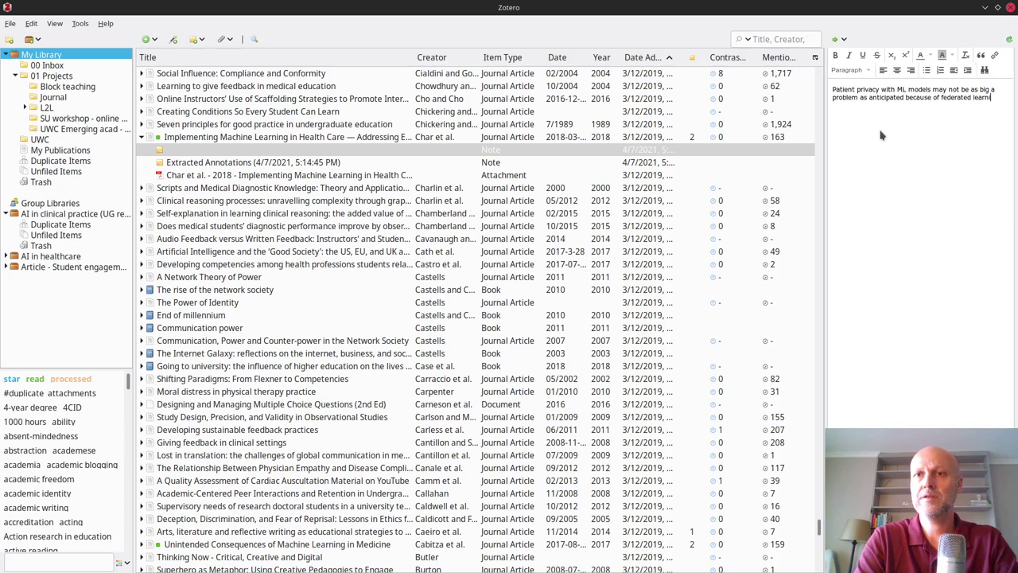
{"action": "type", "text": "d learning approaches "}
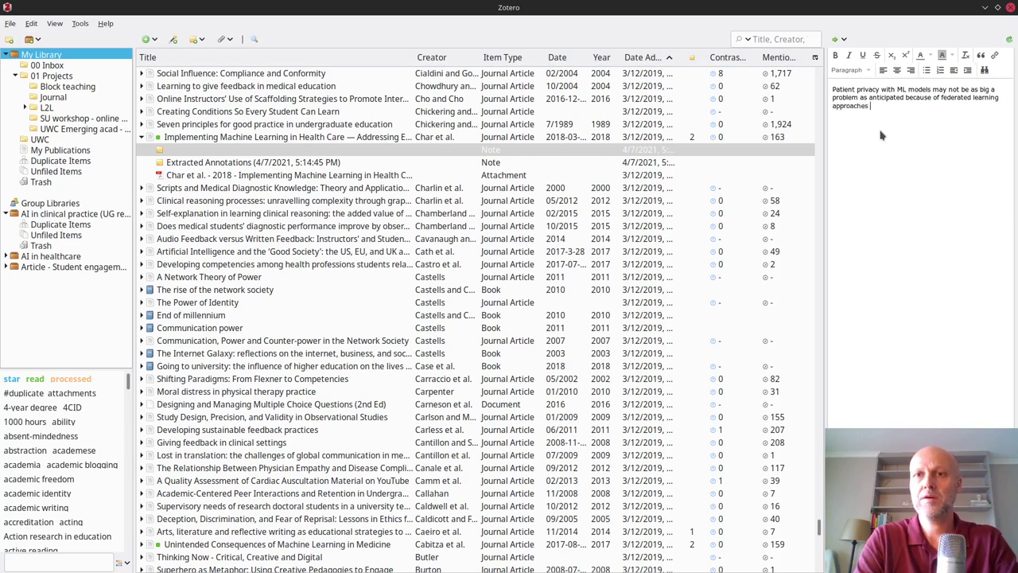
{"action": "type", "text": "at"}
{"action": "key", "text": "BackSpace"}
{"action": "key", "text": "BackSpace"}
{"action": "type", "text": "to "}
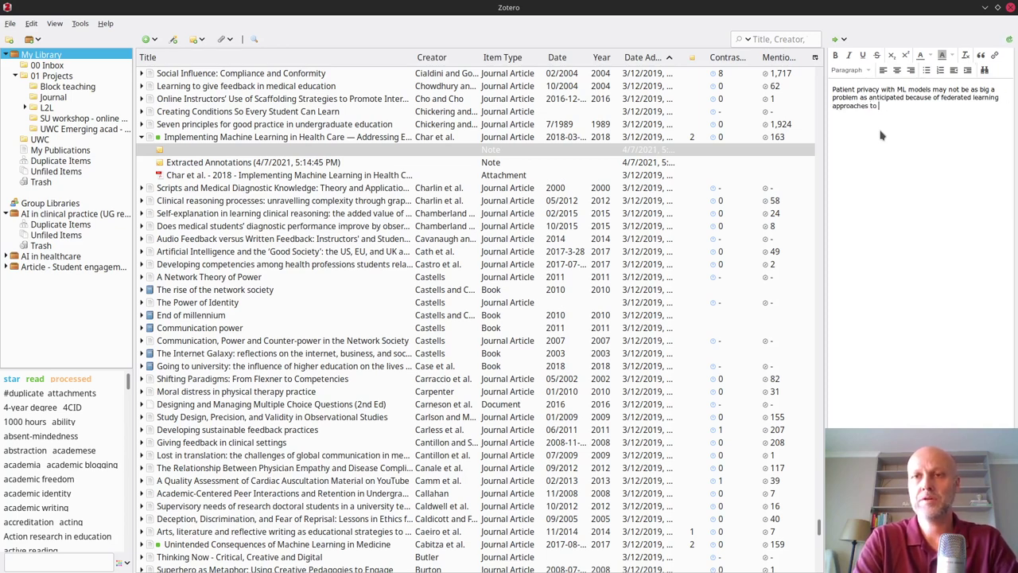
{"action": "type", "text": "ML training."}
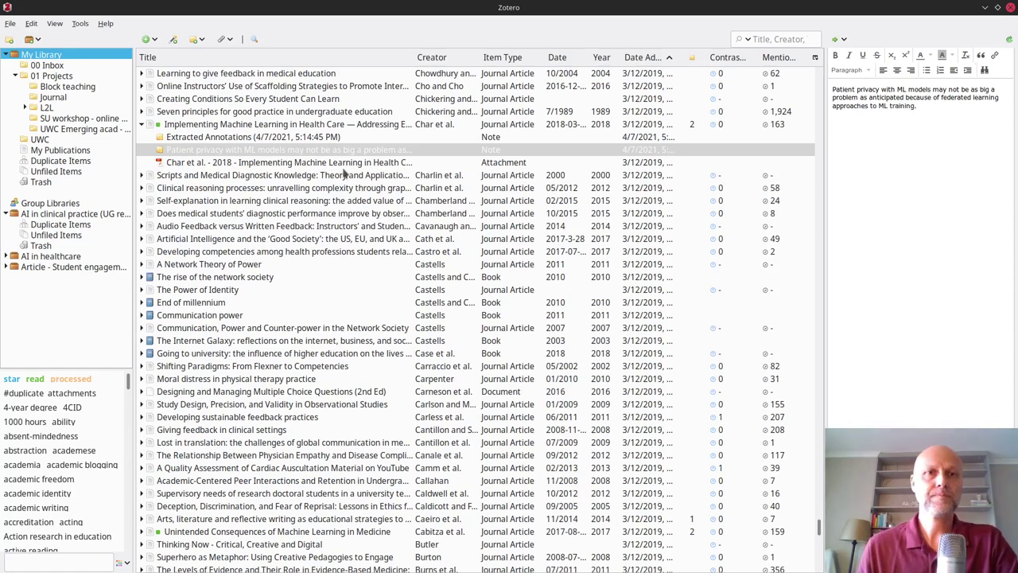
Display the article's extracted annotations note, and switch to the federated learning note in Obsidian
{"action": "left_click", "coordinate": [295, 137]}
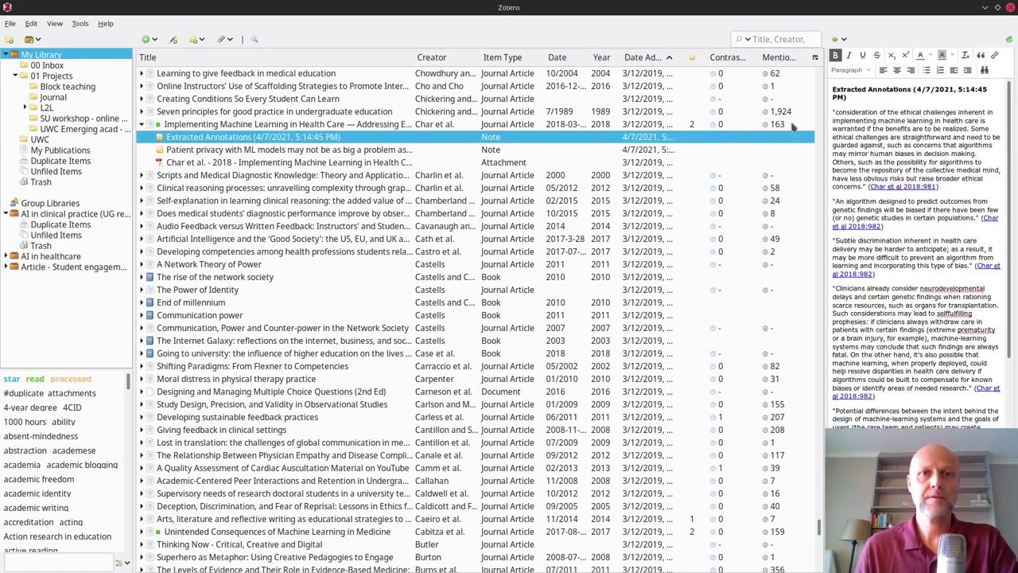
{"action": "left_click", "coordinate": [986, 8]}
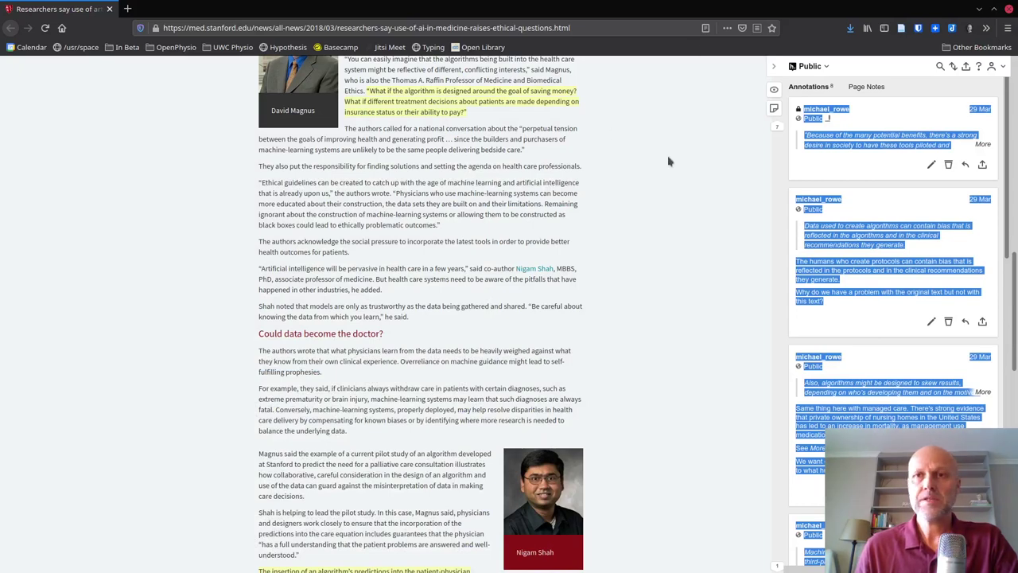
{"action": "left_click", "coordinate": [985, 7]}
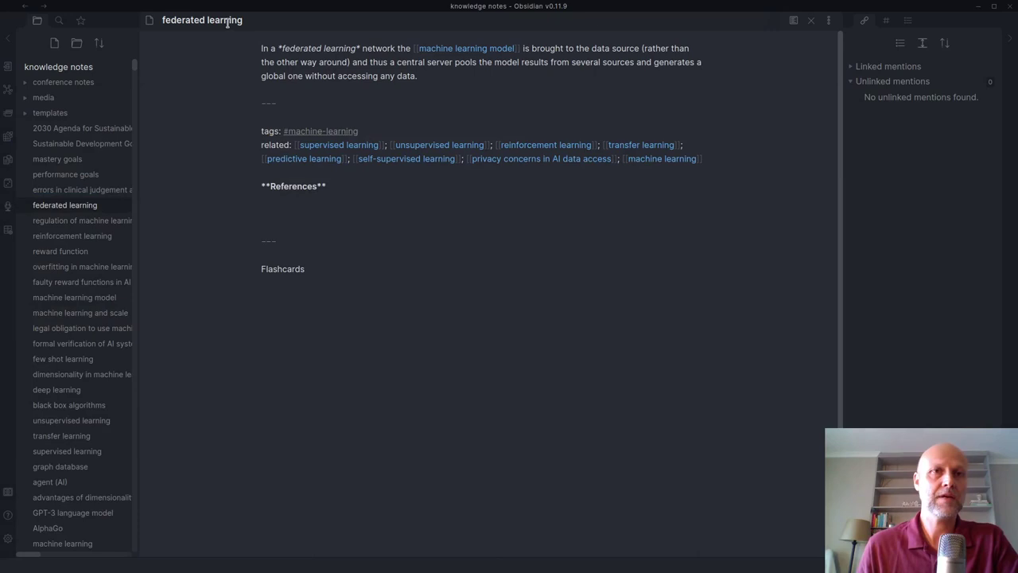
{"action": "left_click", "coordinate": [436, 78]}
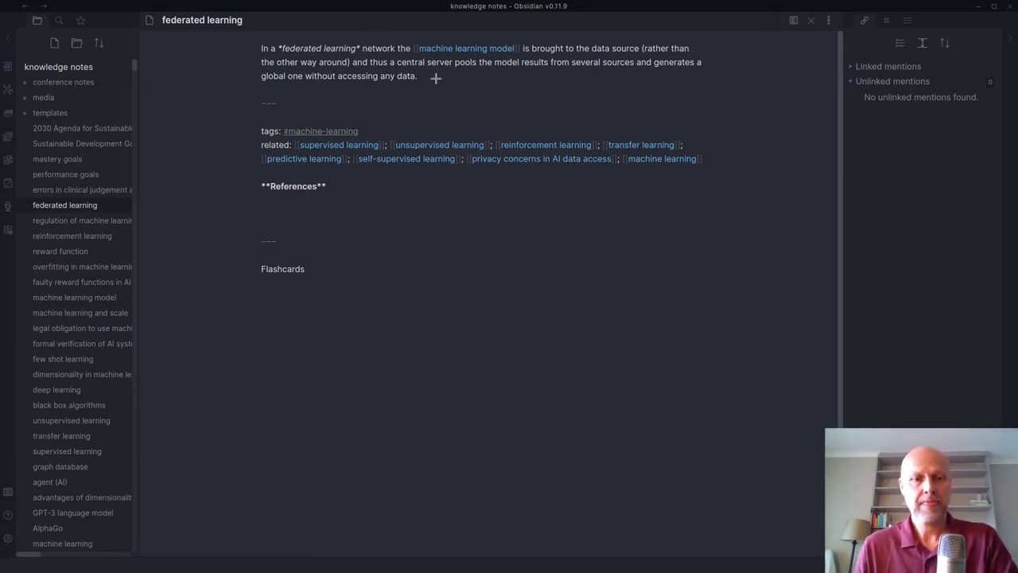
Switch to the browser window holding the federated learning sources and read through the AI Centre for Value Based Healthcare article
{"action": "key", "text": "alt+Tab"}
{"action": "key", "text": "alt+Tab"}
{"action": "key", "text": "alt+Tab"}
{"action": "key", "text": "alt+Tab"}
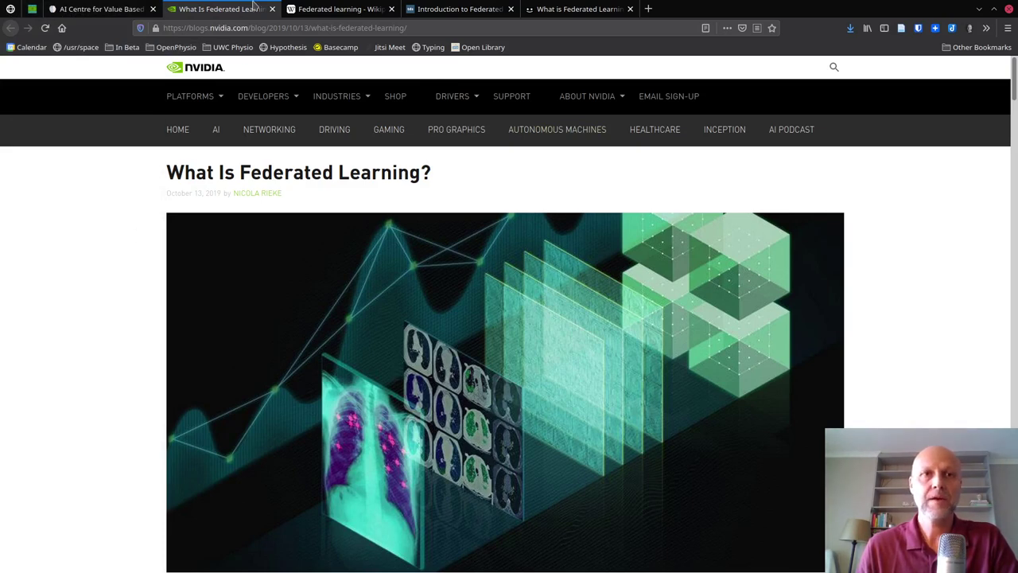
{"action": "left_click", "coordinate": [100, 9]}
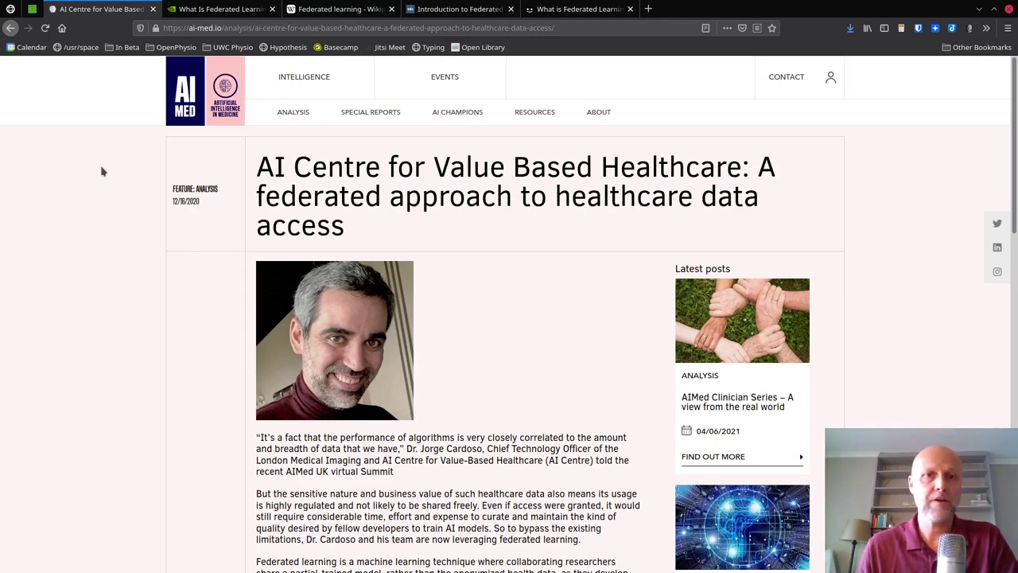
{"action": "scroll", "coordinate": [221, 386], "scroll_direction": "down", "scroll_amount": 4}
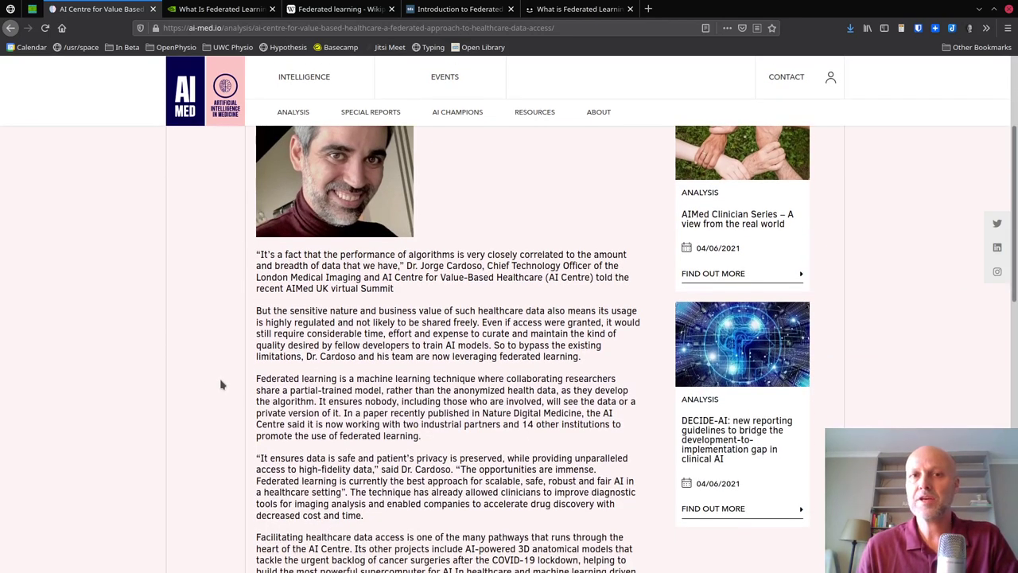
{"action": "scroll", "coordinate": [222, 384], "scroll_direction": "down", "scroll_amount": 5}
{"action": "scroll", "coordinate": [223, 384], "scroll_direction": "down", "scroll_amount": 3}
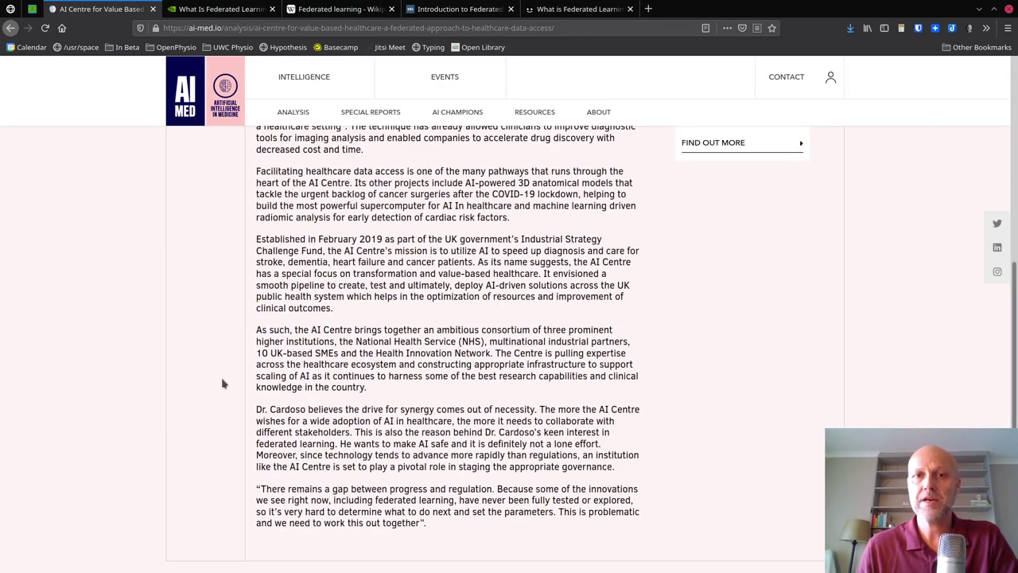
{"action": "scroll", "coordinate": [223, 385], "scroll_direction": "up", "scroll_amount": 3}
{"action": "scroll", "coordinate": [222, 385], "scroll_direction": "down", "scroll_amount": 2}
{"action": "scroll", "coordinate": [223, 382], "scroll_direction": "up", "scroll_amount": 10}
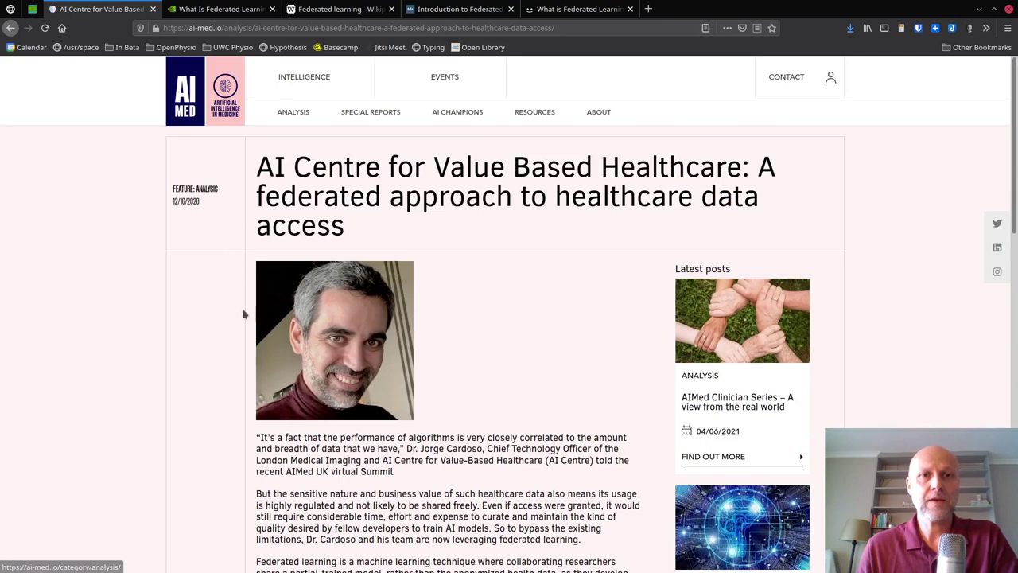
{"action": "scroll", "coordinate": [227, 364], "scroll_direction": "down", "scroll_amount": 2}
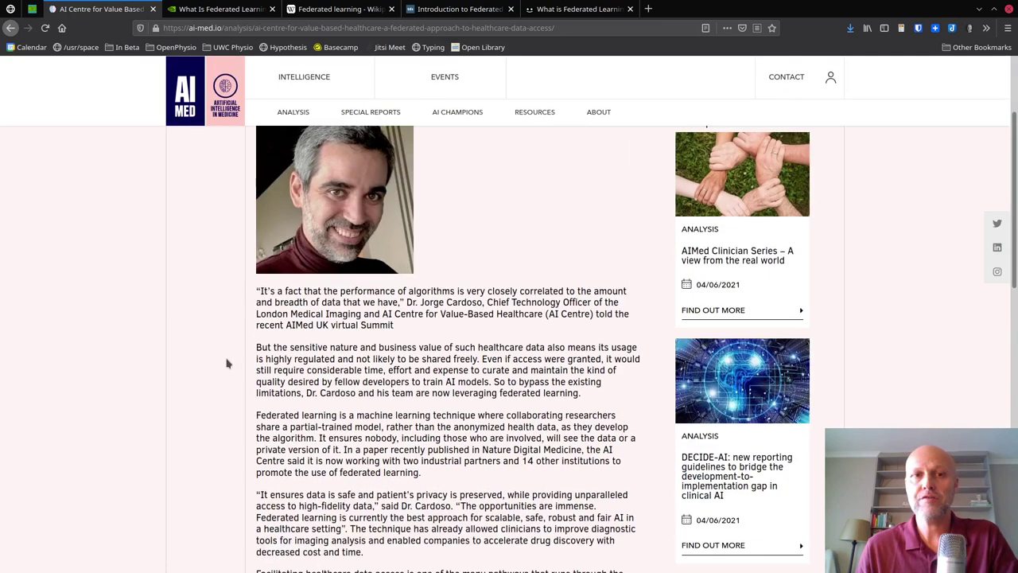
{"action": "scroll", "coordinate": [226, 363], "scroll_direction": "down", "scroll_amount": 2}
{"action": "scroll", "coordinate": [216, 321], "scroll_direction": "up", "scroll_amount": 3}
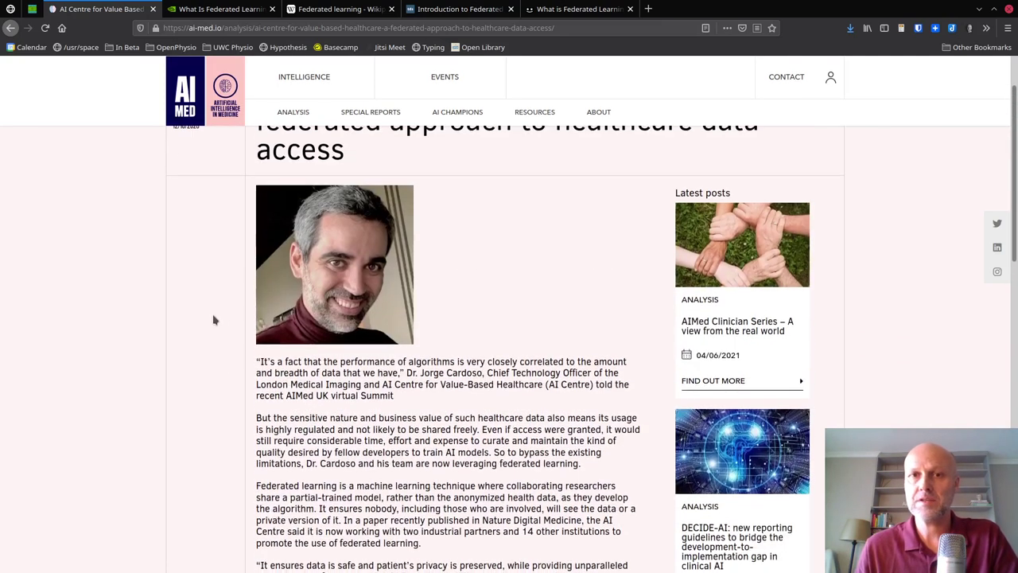
Read through NVIDIA's "What Is Federated Learning?" article, including its video and the section on how it works
{"action": "key", "text": "ctrl+Tab"}
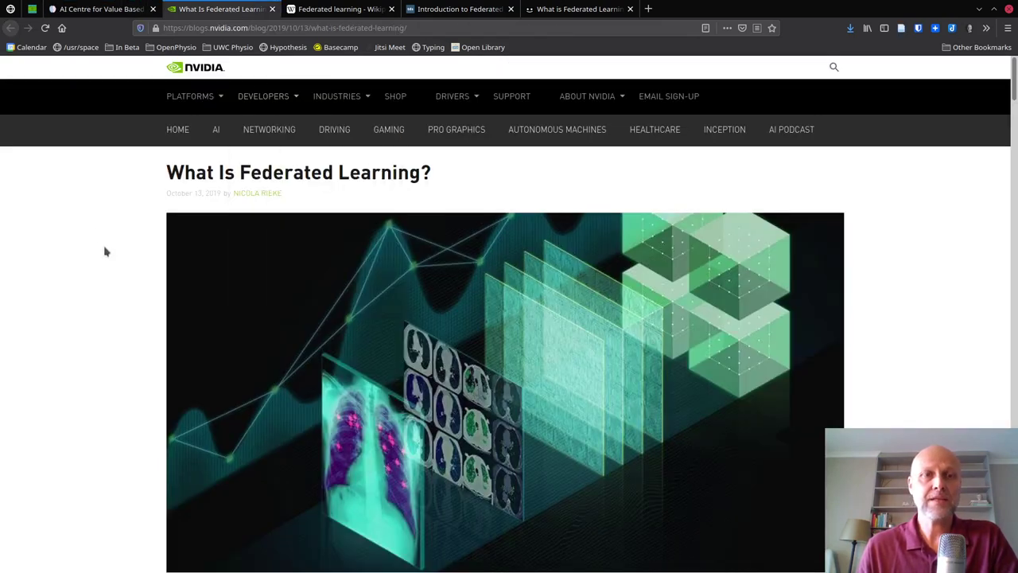
{"action": "scroll", "coordinate": [117, 302], "scroll_direction": "down", "scroll_amount": 5}
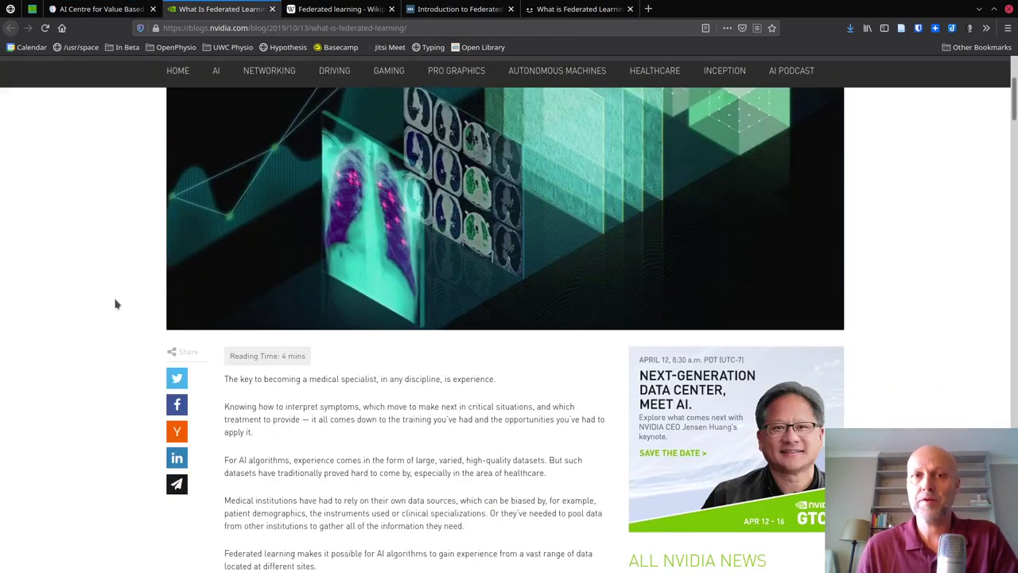
{"action": "scroll", "coordinate": [119, 306], "scroll_direction": "down", "scroll_amount": 2}
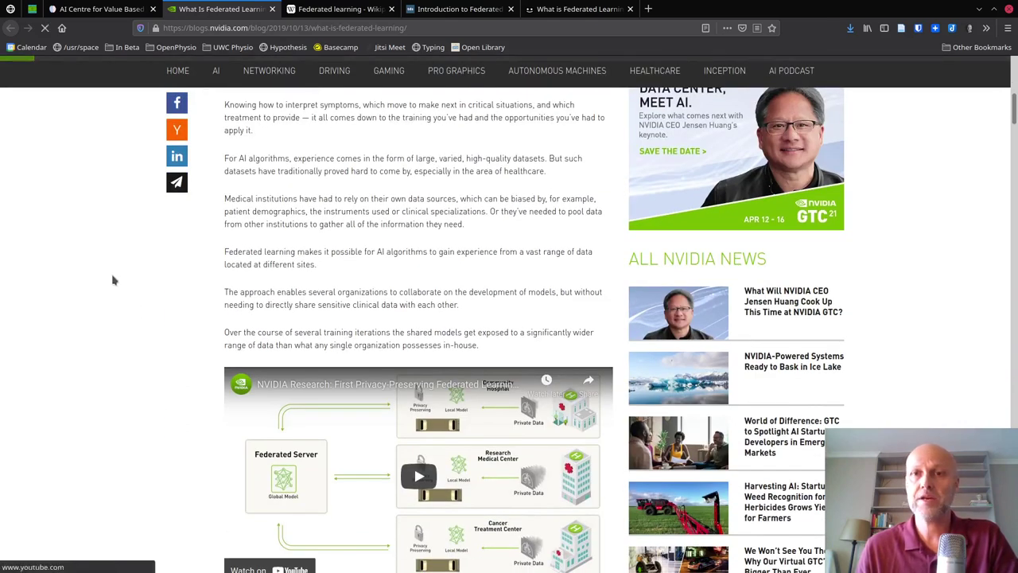
{"action": "scroll", "coordinate": [113, 284], "scroll_direction": "down", "scroll_amount": 3}
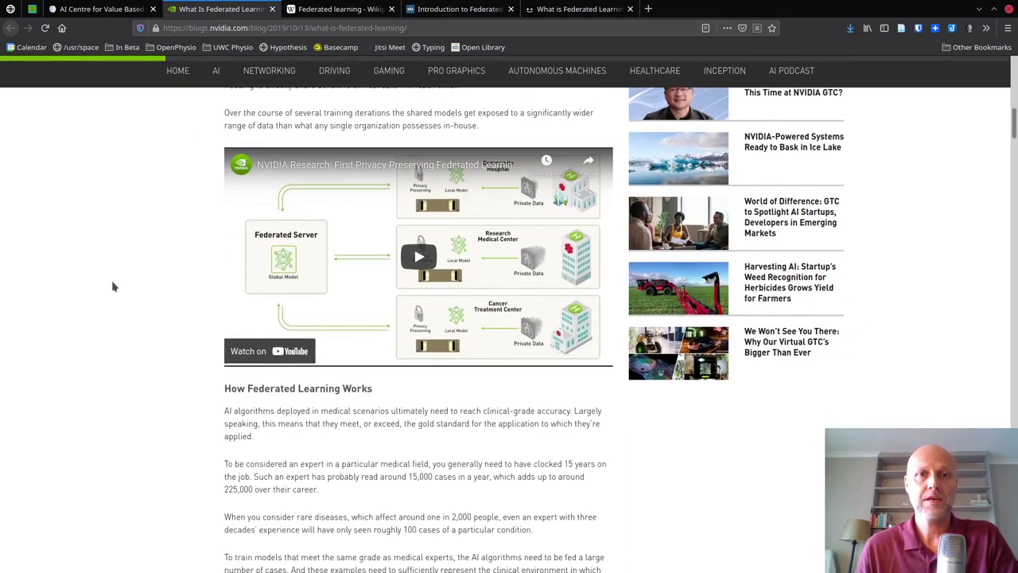
{"action": "scroll", "coordinate": [113, 286], "scroll_direction": "down", "scroll_amount": 3}
{"action": "scroll", "coordinate": [113, 288], "scroll_direction": "up", "scroll_amount": 7}
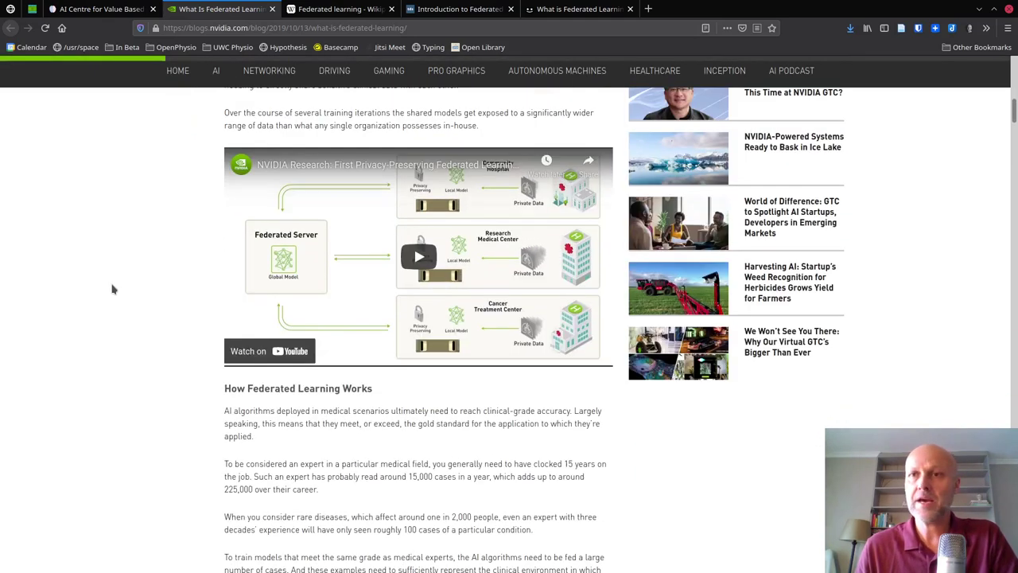
{"action": "scroll", "coordinate": [112, 289], "scroll_direction": "up", "scroll_amount": 4}
Look through the Wikipedia article on federated learning down to its technical limitations and return to its introduction
{"action": "left_click", "coordinate": [338, 15]}
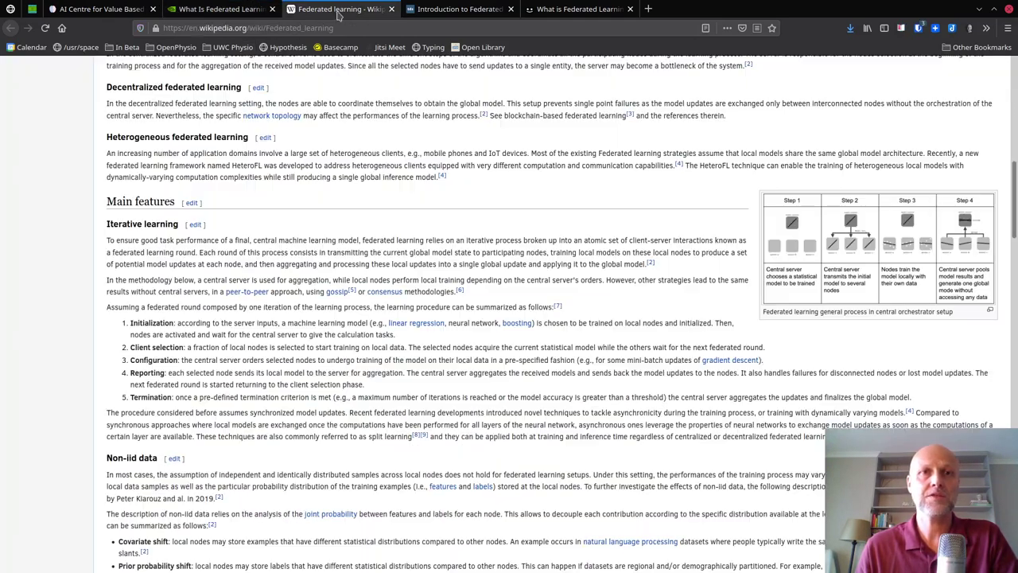
{"action": "scroll", "coordinate": [495, 362], "scroll_direction": "down", "scroll_amount": 5}
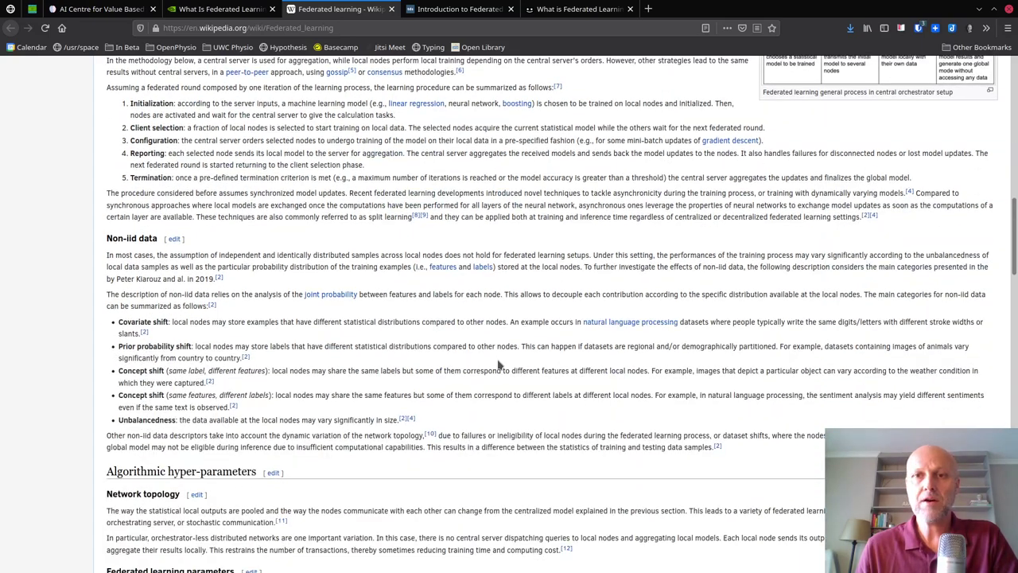
{"action": "scroll", "coordinate": [499, 363], "scroll_direction": "down", "scroll_amount": 6}
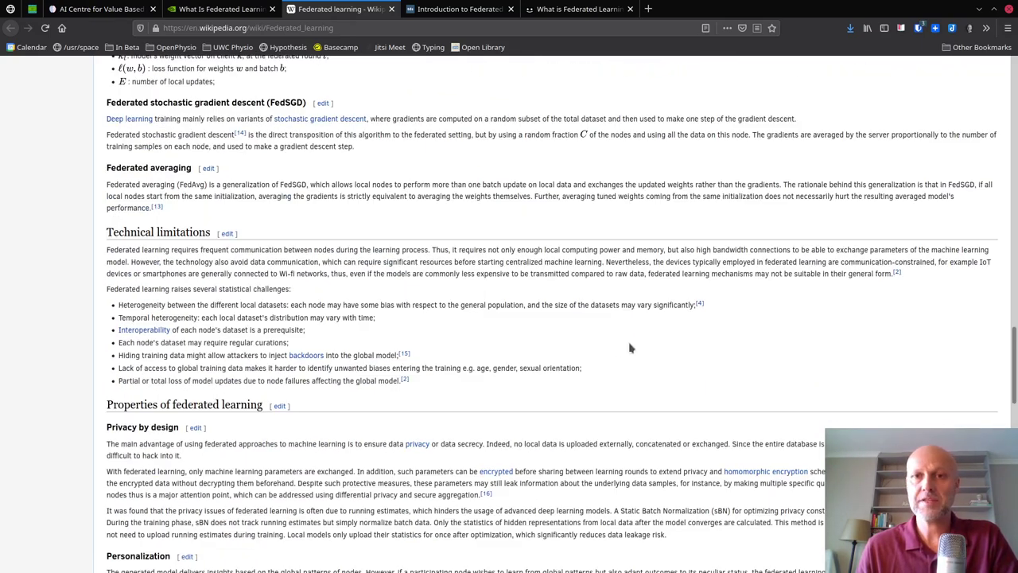
{"action": "scroll", "coordinate": [625, 346], "scroll_direction": "up", "scroll_amount": 8}
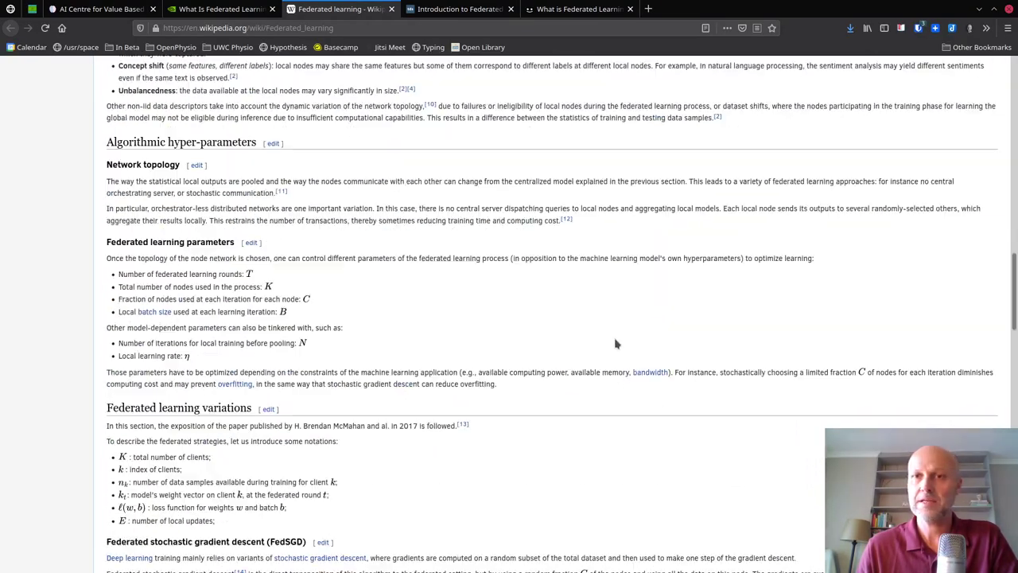
{"action": "scroll", "coordinate": [615, 343], "scroll_direction": "up", "scroll_amount": 12}
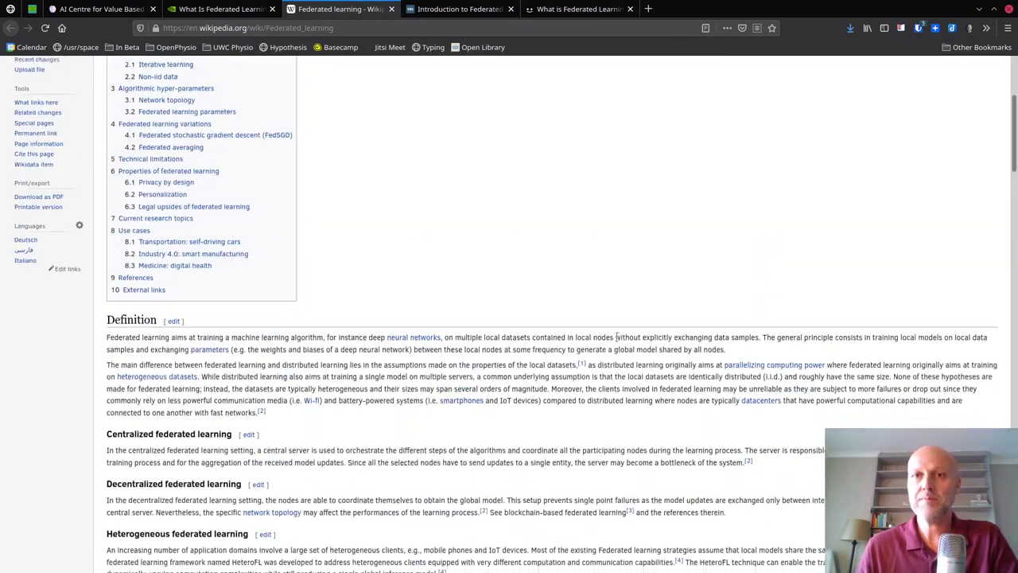
{"action": "scroll", "coordinate": [619, 339], "scroll_direction": "up", "scroll_amount": 3}
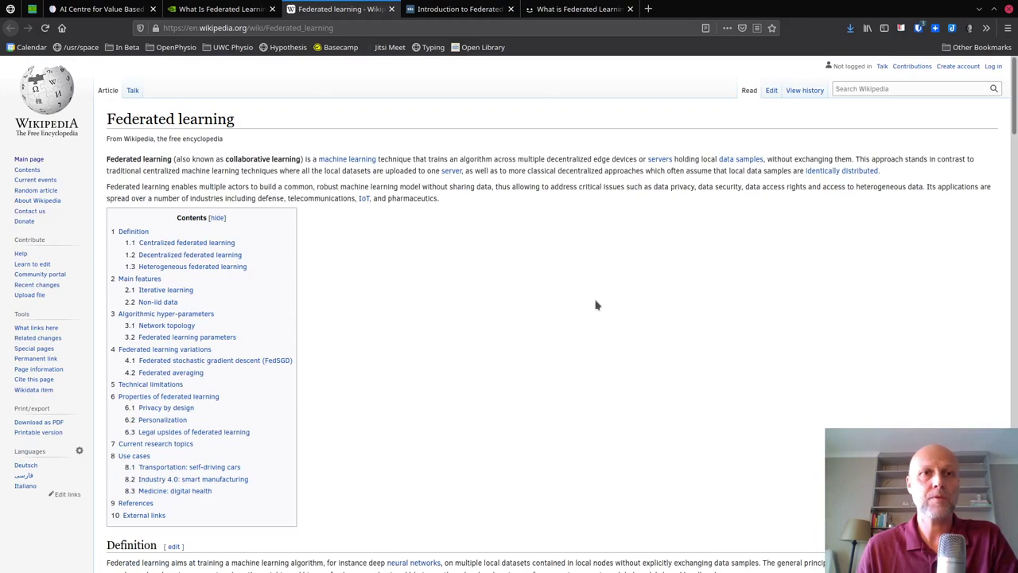
Look over the Towards Data Science introduction to federated learning and open Unite.AI's "What is Federated Learning?" article
{"action": "left_click", "coordinate": [458, 8]}
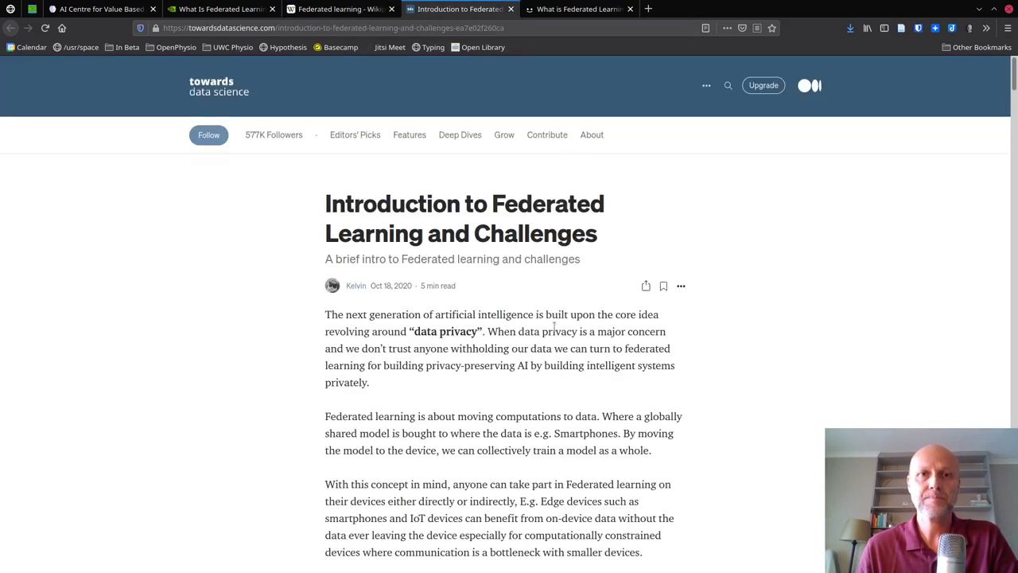
{"action": "scroll", "coordinate": [556, 326], "scroll_direction": "down", "scroll_amount": 3}
{"action": "scroll", "coordinate": [555, 326], "scroll_direction": "down", "scroll_amount": 1}
{"action": "left_click", "coordinate": [567, 10]}
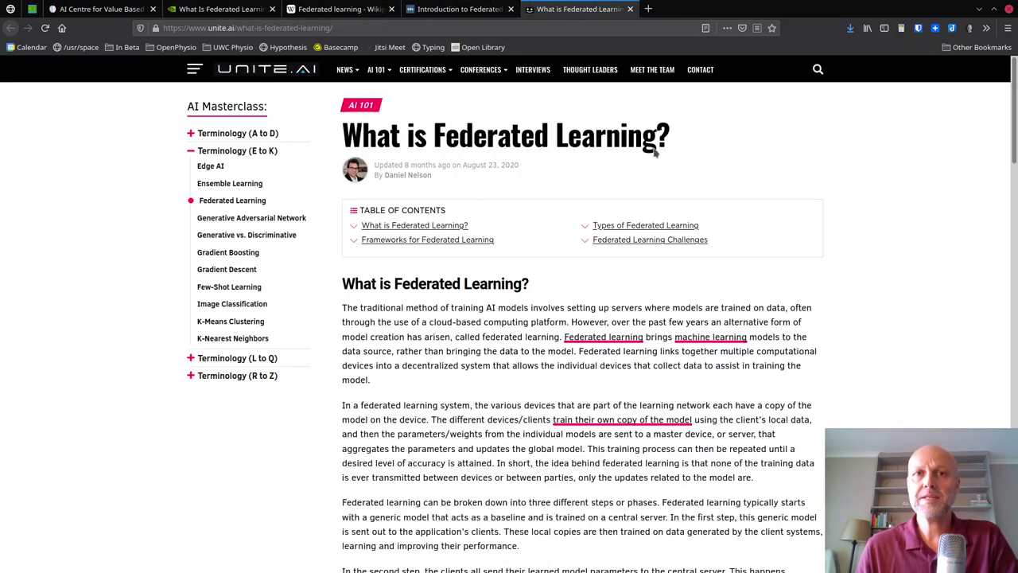
Look through Unite.AI's "What is Federated Learning?" article down to its types, frameworks and challenges sections and return to its beginning
{"action": "scroll", "coordinate": [700, 317], "scroll_direction": "down", "scroll_amount": 9}
{"action": "scroll", "coordinate": [701, 317], "scroll_direction": "down", "scroll_amount": 3}
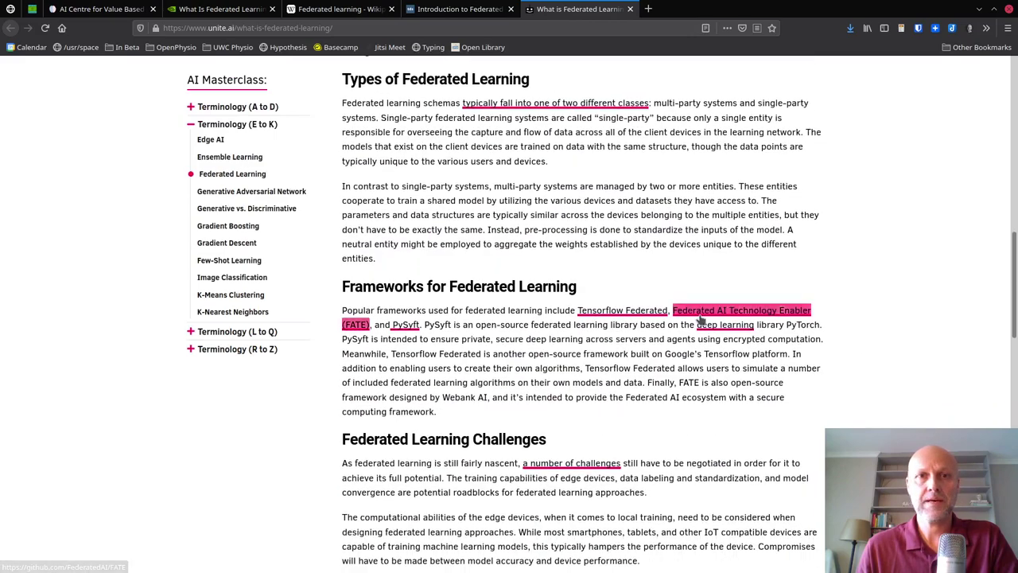
{"action": "scroll", "coordinate": [700, 317], "scroll_direction": "up", "scroll_amount": 9}
{"action": "scroll", "coordinate": [698, 311], "scroll_direction": "up", "scroll_amount": 3}
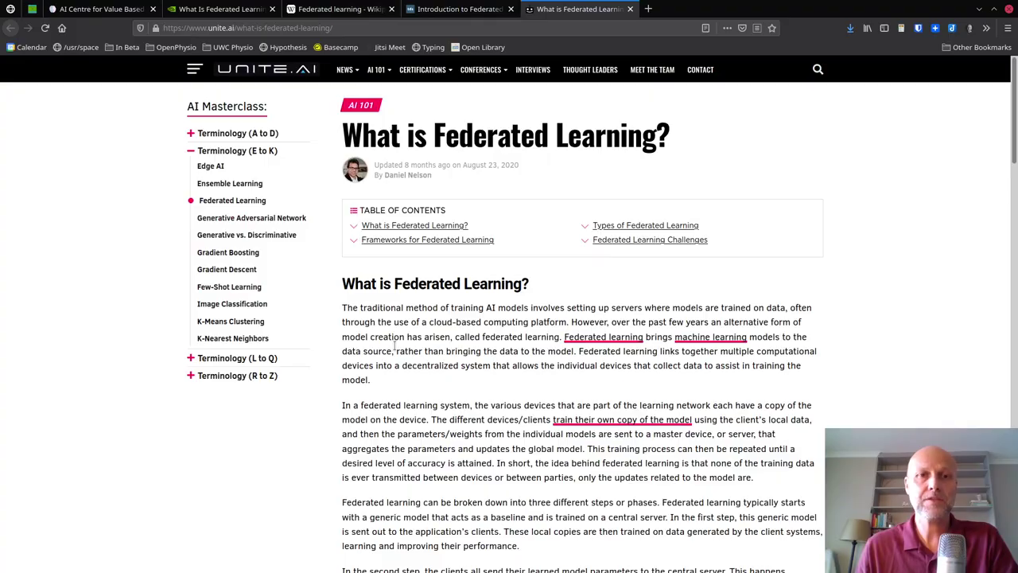
Switch to Obsidian, open the few shot learning note in a second pane beside the federated learning note, and return to the browser
{"action": "key", "text": "alt+Tab"}
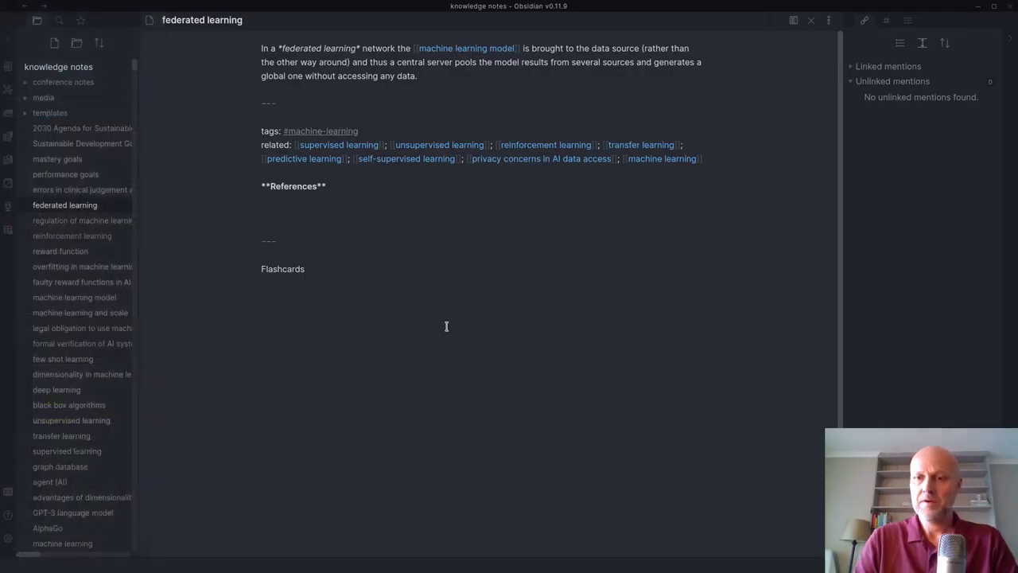
{"action": "key", "text": "ctrl+backslash"}
{"action": "key", "text": "ctrl+o"}
{"action": "type", "text": "few sho"}
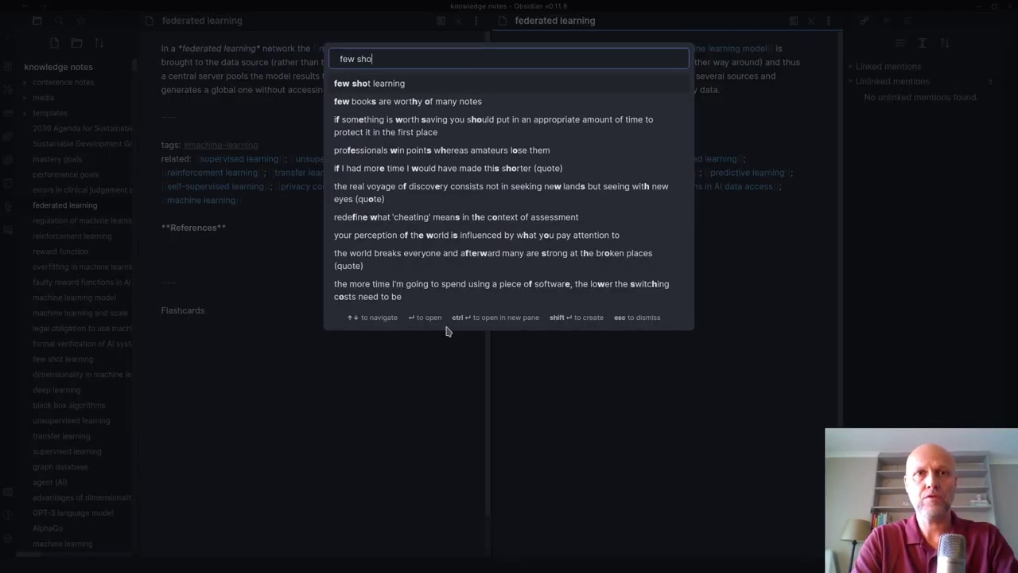
{"action": "key", "text": "Return"}
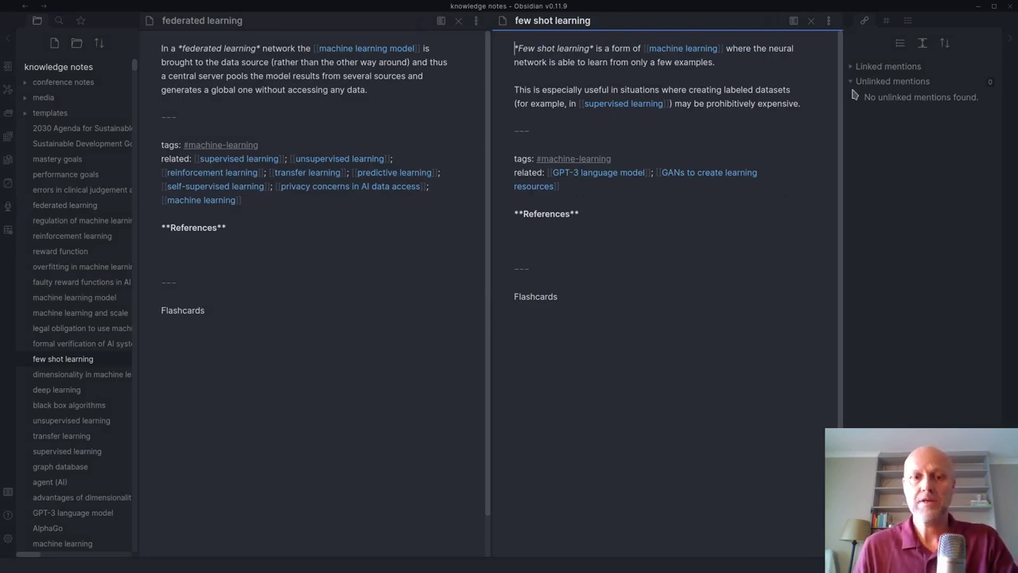
{"action": "left_click", "coordinate": [980, 9]}
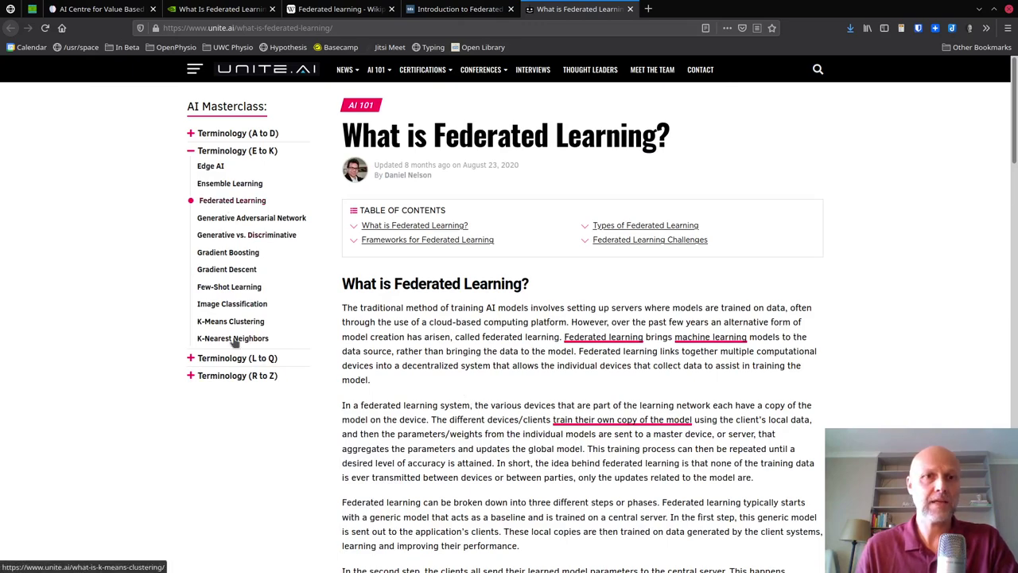
Go back to NVIDIA's federated learning article and play the first few seconds of its embedded privacy-preserving federated learning video
{"action": "scroll", "coordinate": [470, 379], "scroll_direction": "down", "scroll_amount": 6}
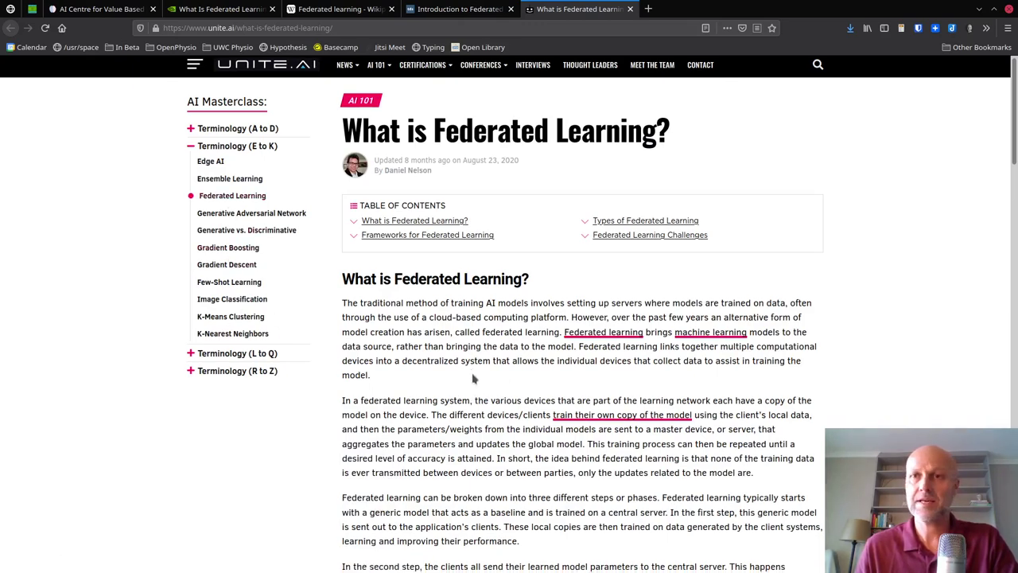
{"action": "scroll", "coordinate": [611, 388], "scroll_direction": "up", "scroll_amount": 7}
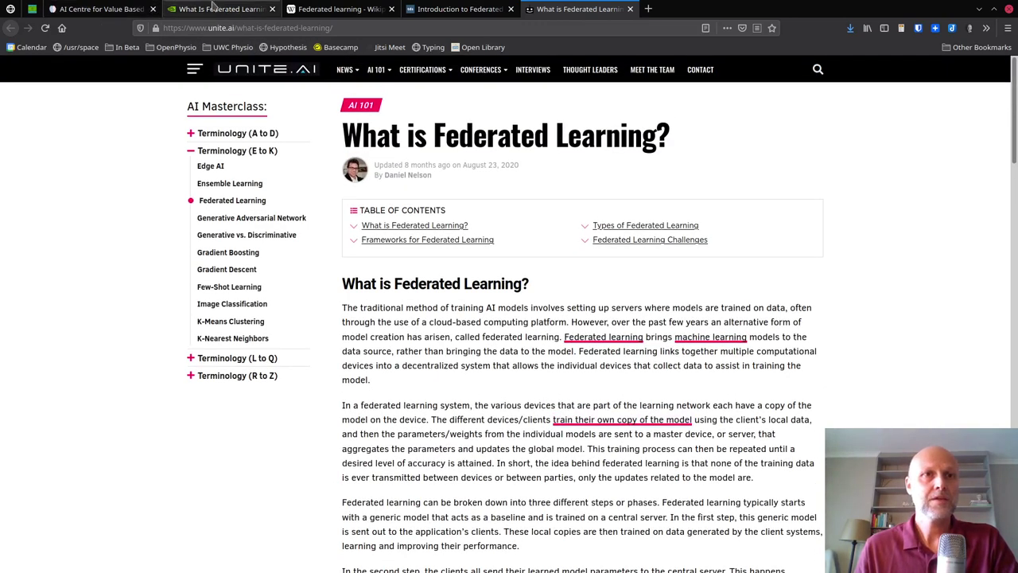
{"action": "left_click", "coordinate": [218, 9]}
{"action": "scroll", "coordinate": [525, 320], "scroll_direction": "down", "scroll_amount": 2}
{"action": "scroll", "coordinate": [525, 321], "scroll_direction": "down", "scroll_amount": 4}
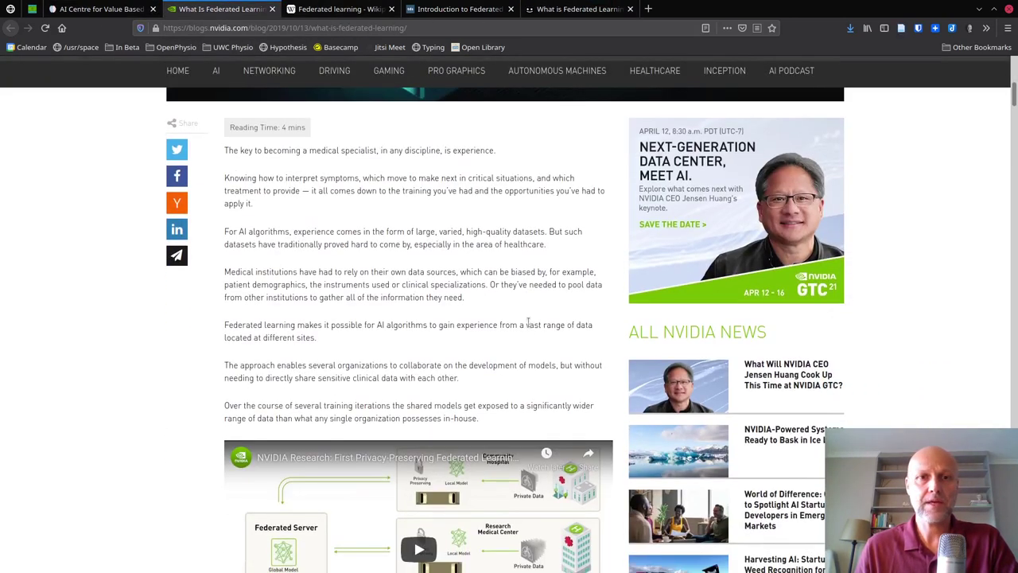
{"action": "left_click", "coordinate": [413, 295]}
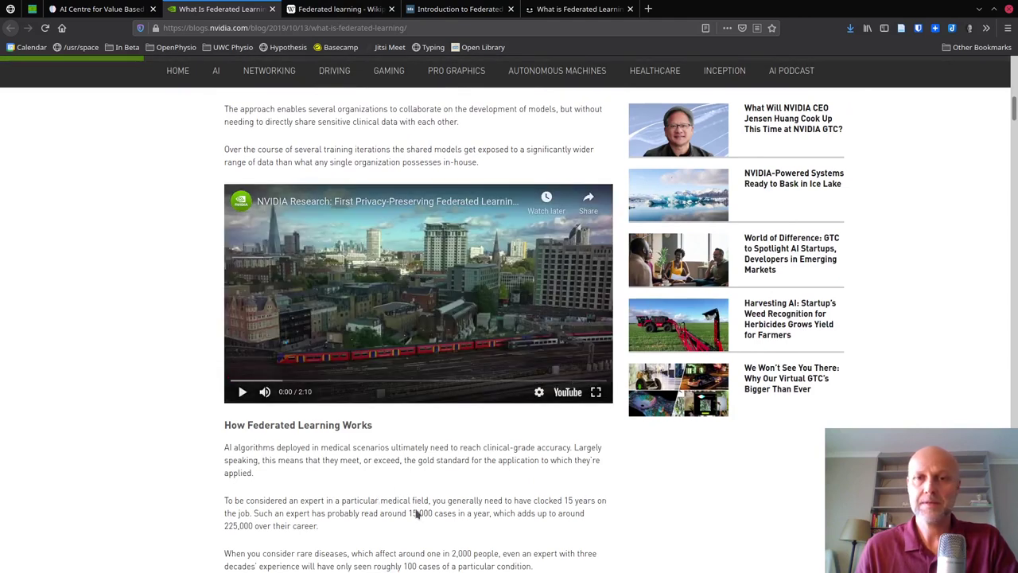
{"action": "mouse_move", "coordinate": [605, 571]}
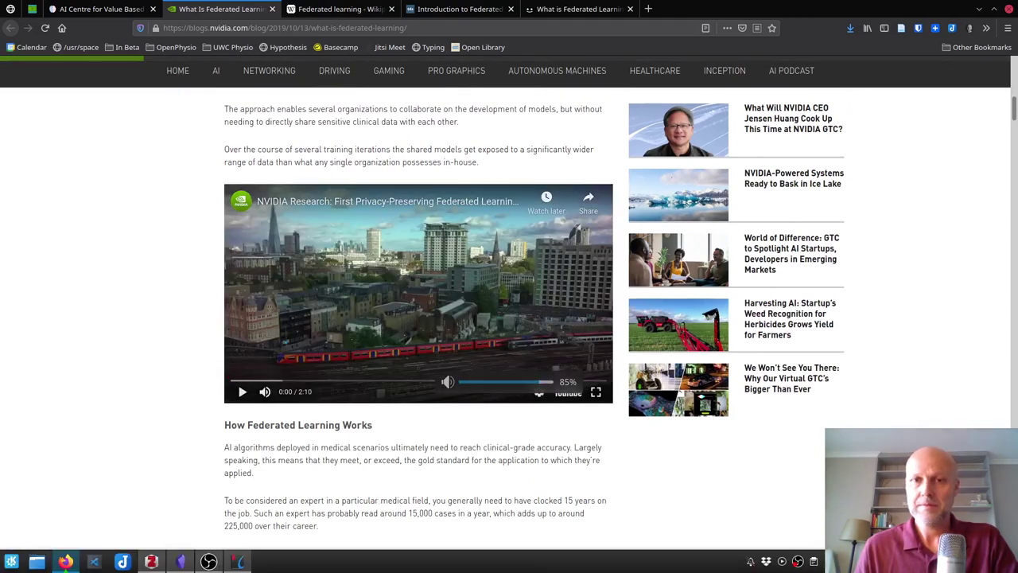
{"action": "left_click", "coordinate": [243, 392]}
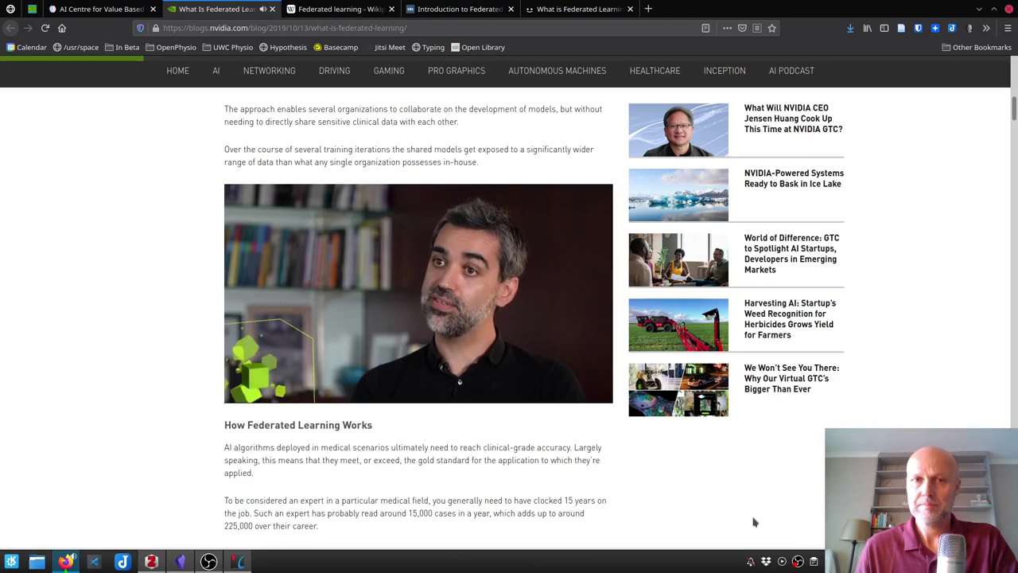
{"action": "left_click", "coordinate": [461, 286]}
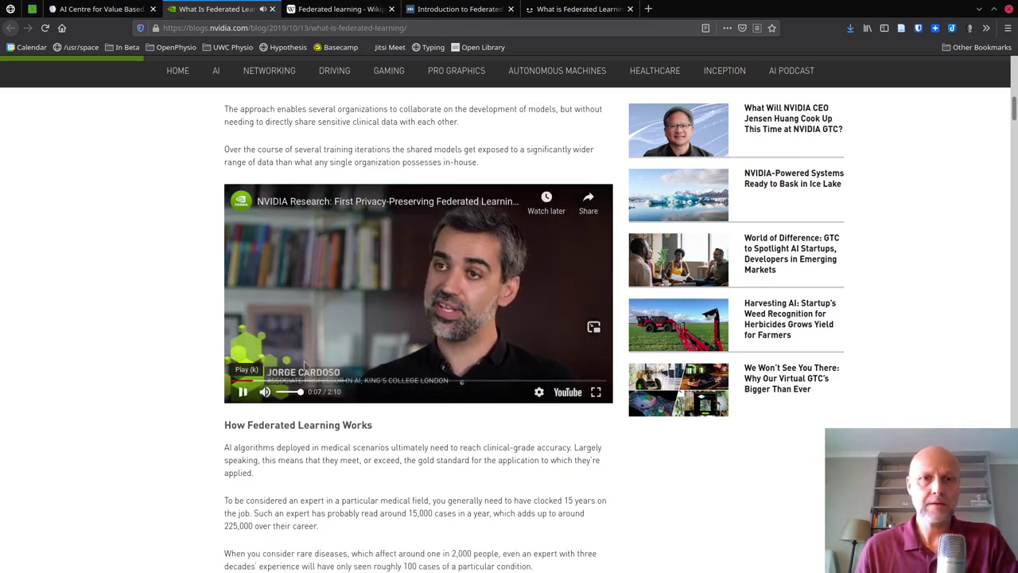
Compare the portrait in the AI Centre article with the speaker shown in NVIDIA's paused video
{"action": "left_click", "coordinate": [141, 11]}
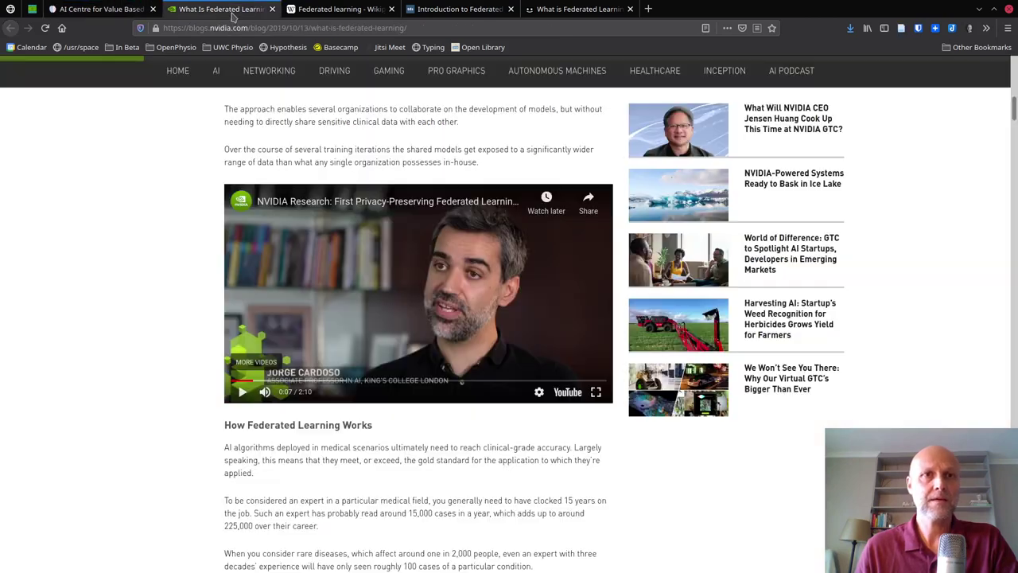
{"action": "left_click", "coordinate": [231, 11]}
{"action": "left_click", "coordinate": [133, 11]}
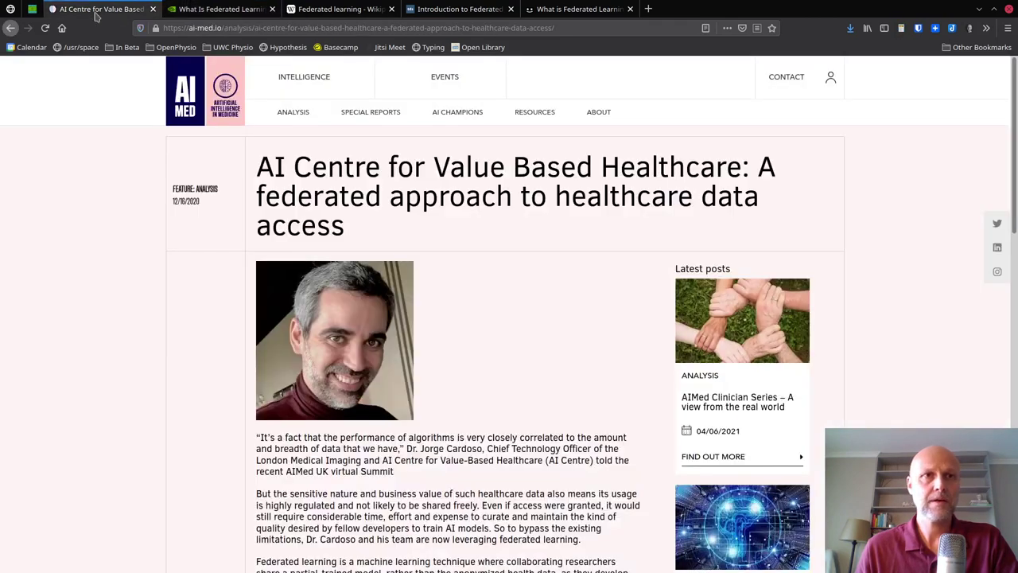
{"action": "left_click", "coordinate": [217, 10]}
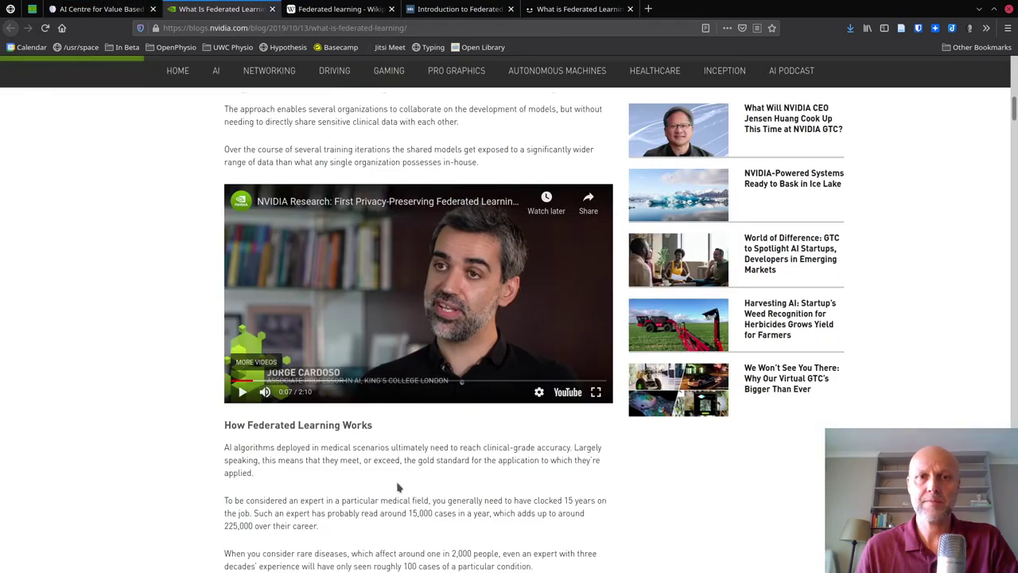
{"action": "scroll", "coordinate": [406, 482], "scroll_direction": "down", "scroll_amount": 3}
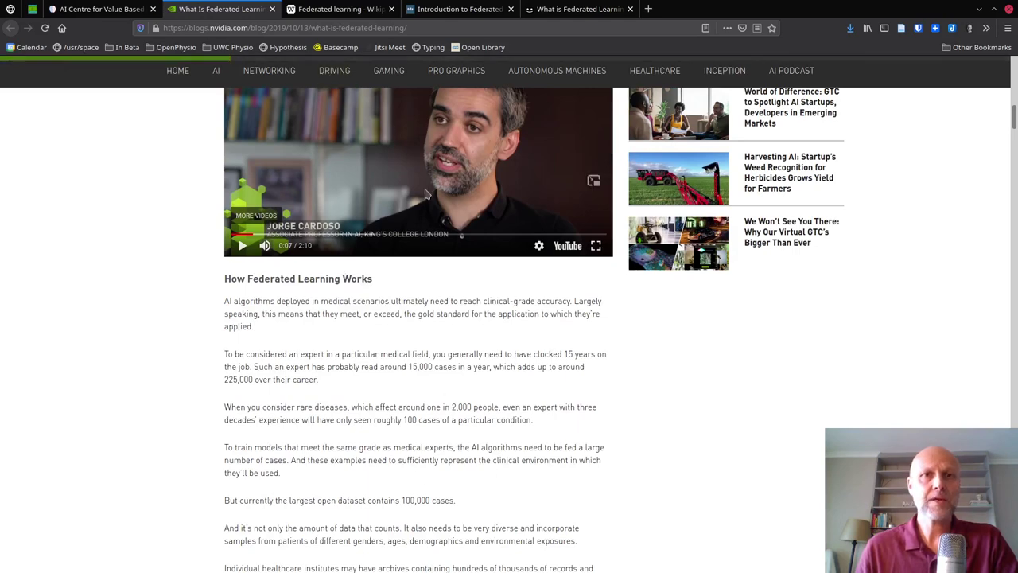
{"action": "scroll", "coordinate": [489, 311], "scroll_direction": "up", "scroll_amount": 2}
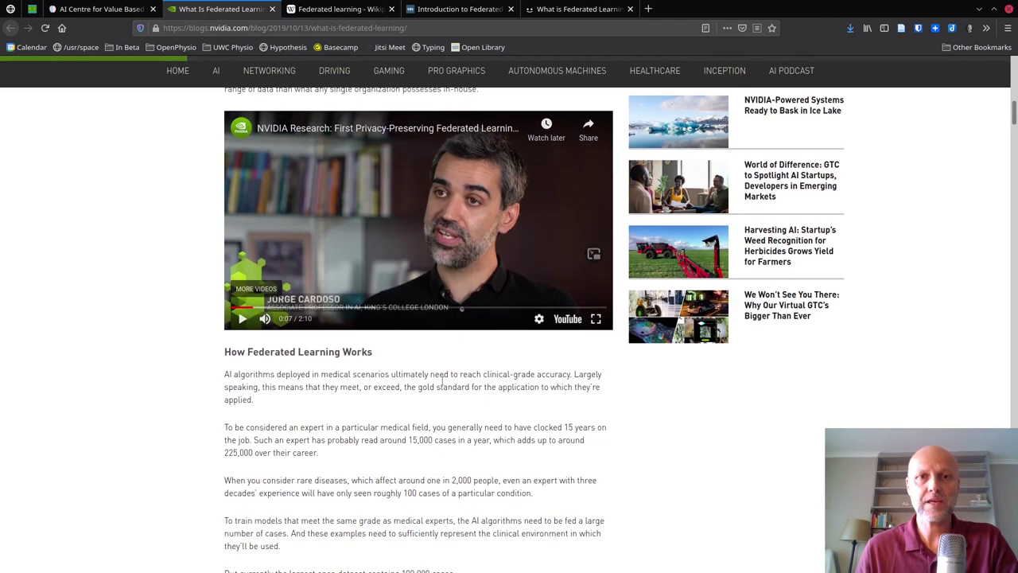
Examine the opening paragraph of the AI Centre article for the quoted researcher's name and role
{"action": "left_click", "coordinate": [112, 12]}
{"action": "scroll", "coordinate": [469, 343], "scroll_direction": "down", "scroll_amount": 6}
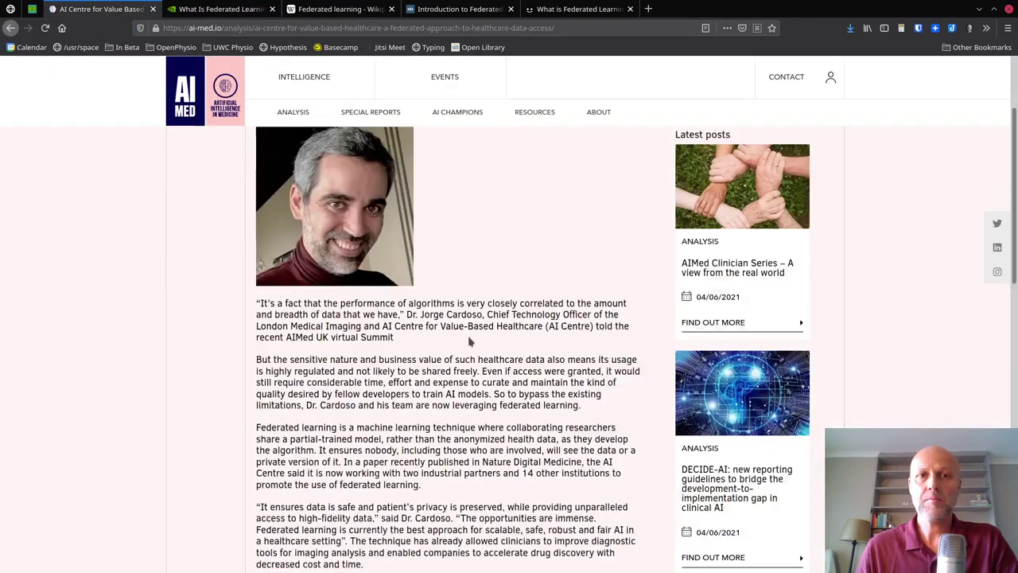
{"action": "scroll", "coordinate": [454, 352], "scroll_direction": "up", "scroll_amount": 4}
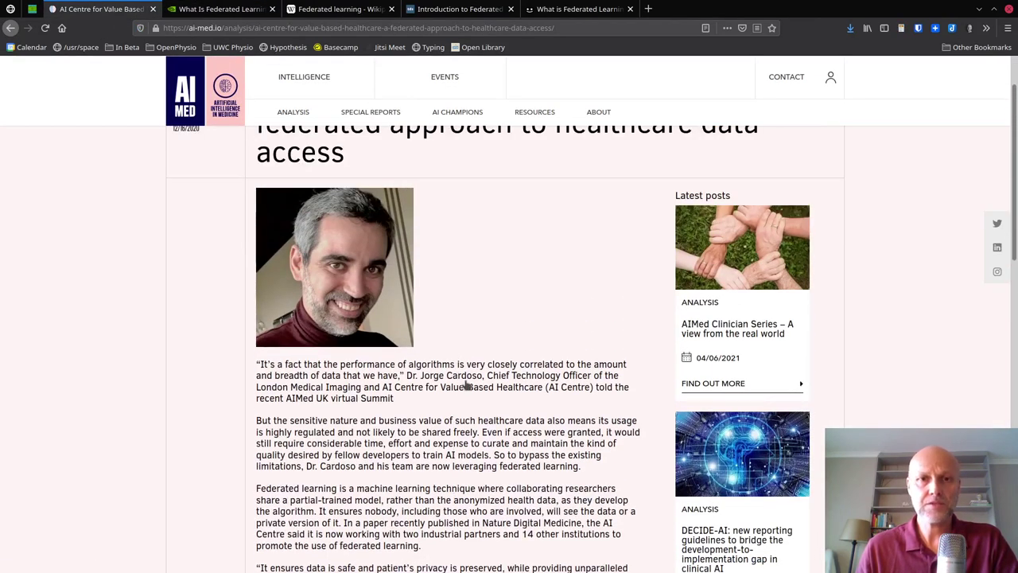
{"action": "left_click_drag", "start_coordinate": [421, 374], "coordinate": [482, 375]}
{"action": "left_click", "coordinate": [471, 423]}
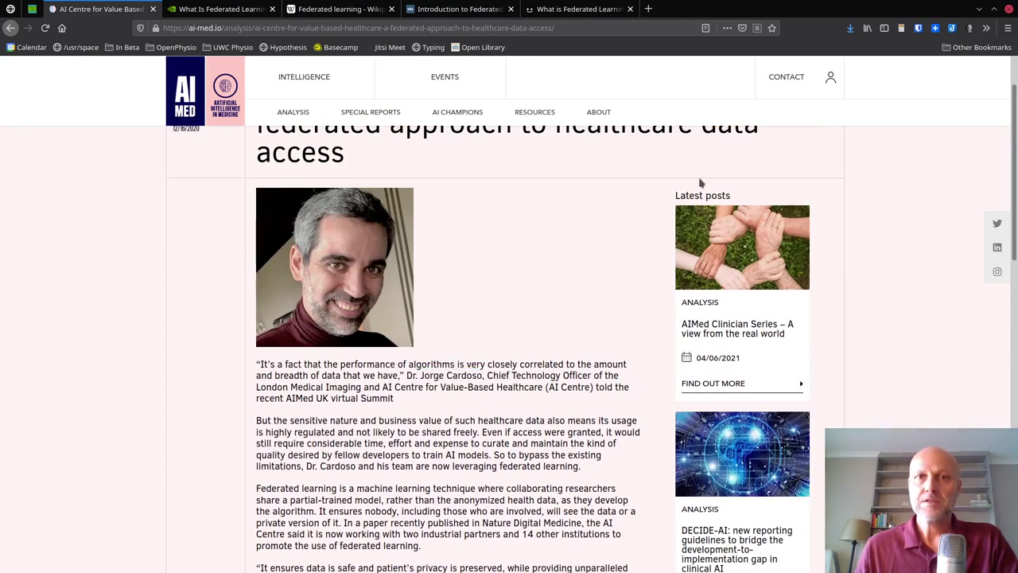
{"action": "scroll", "coordinate": [477, 334], "scroll_direction": "up", "scroll_amount": 2}
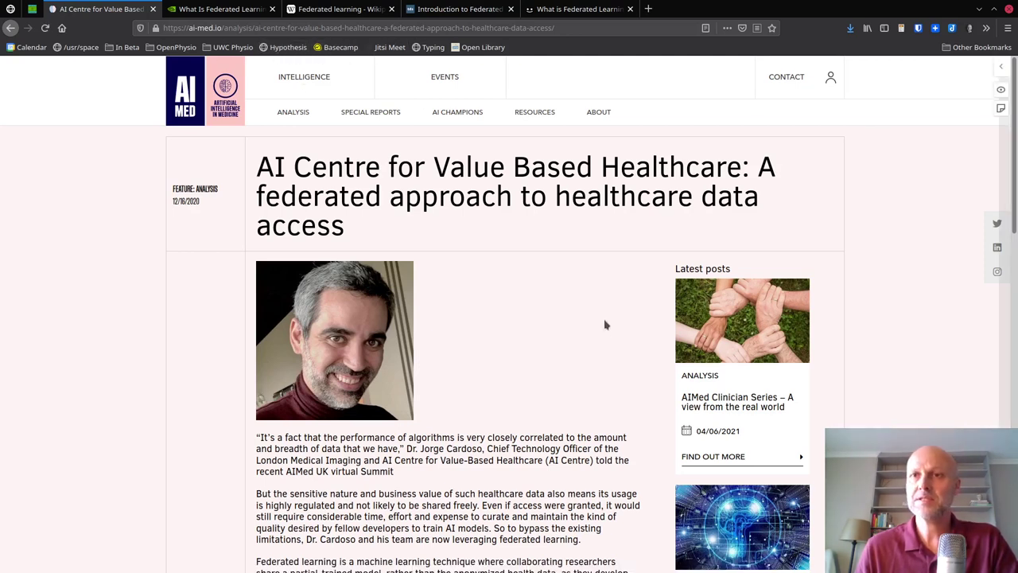
Check the signed-in account in the Hypothesis sidebar, close the sidebar and read on in the AI Centre article
{"action": "left_click", "coordinate": [1000, 67]}
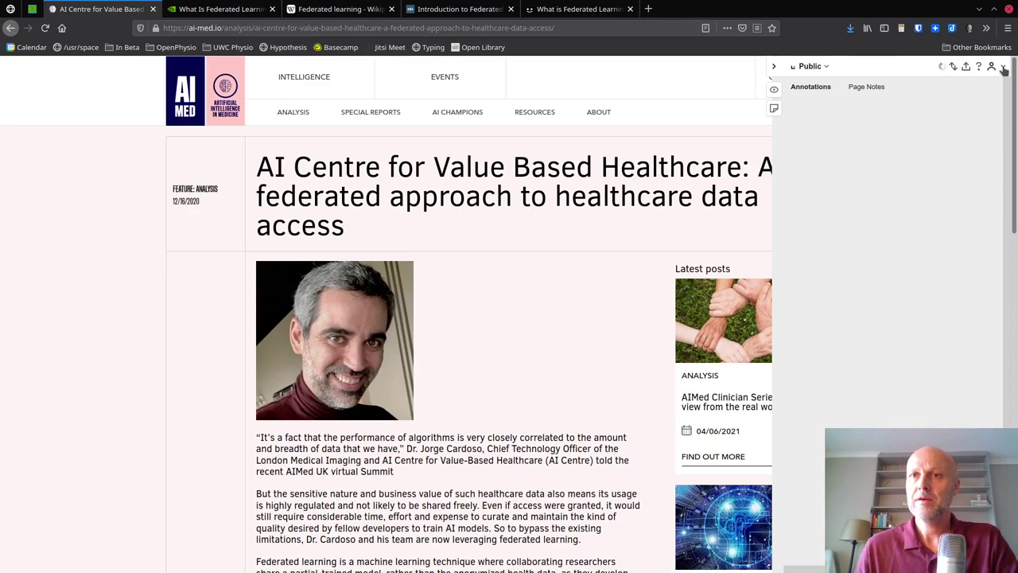
{"action": "left_click", "coordinate": [993, 67]}
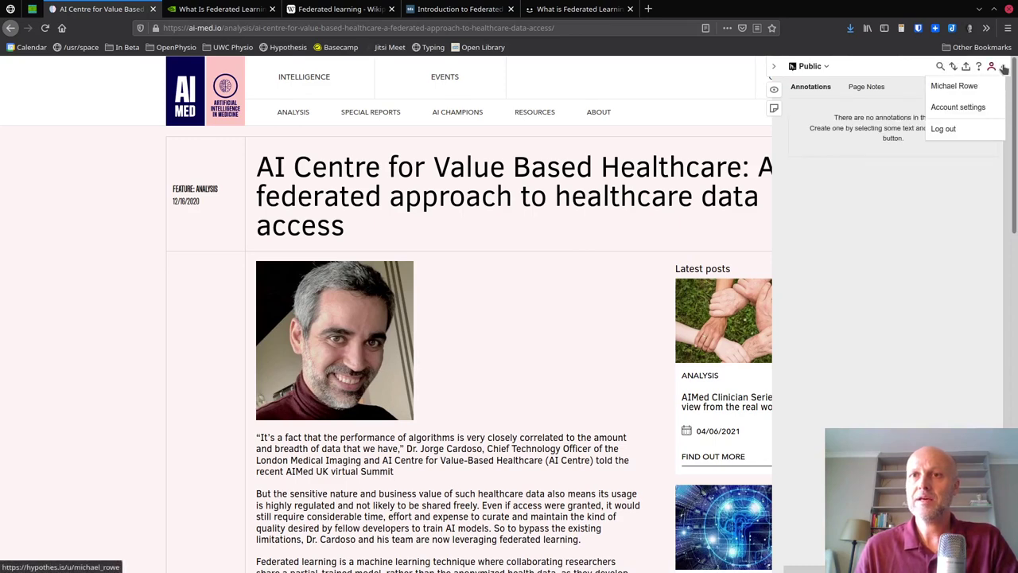
{"action": "left_click", "coordinate": [839, 180]}
{"action": "left_click", "coordinate": [510, 430]}
{"action": "scroll", "coordinate": [510, 430], "scroll_direction": "down", "scroll_amount": 6}
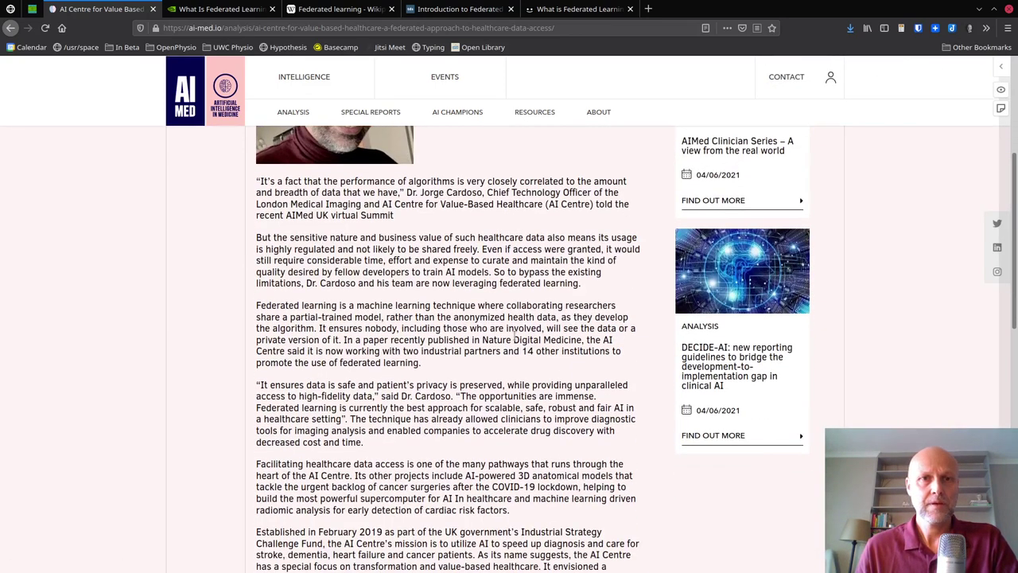
{"action": "scroll", "coordinate": [518, 328], "scroll_direction": "down", "scroll_amount": 1}
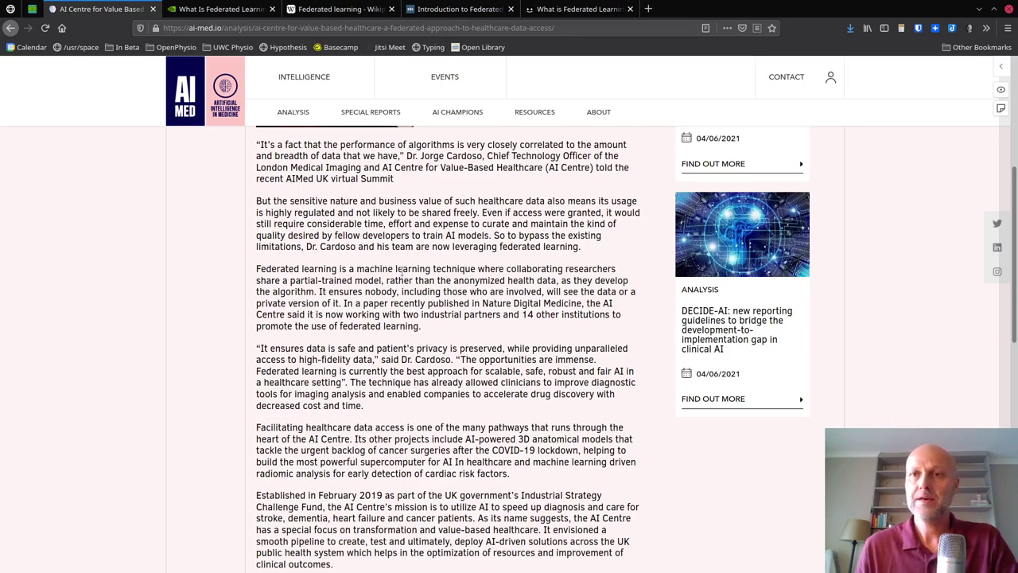
Save the AI Centre article to My Library in Zotero, check the new record's author field there, and return to the article
{"action": "left_click", "coordinate": [903, 32]}
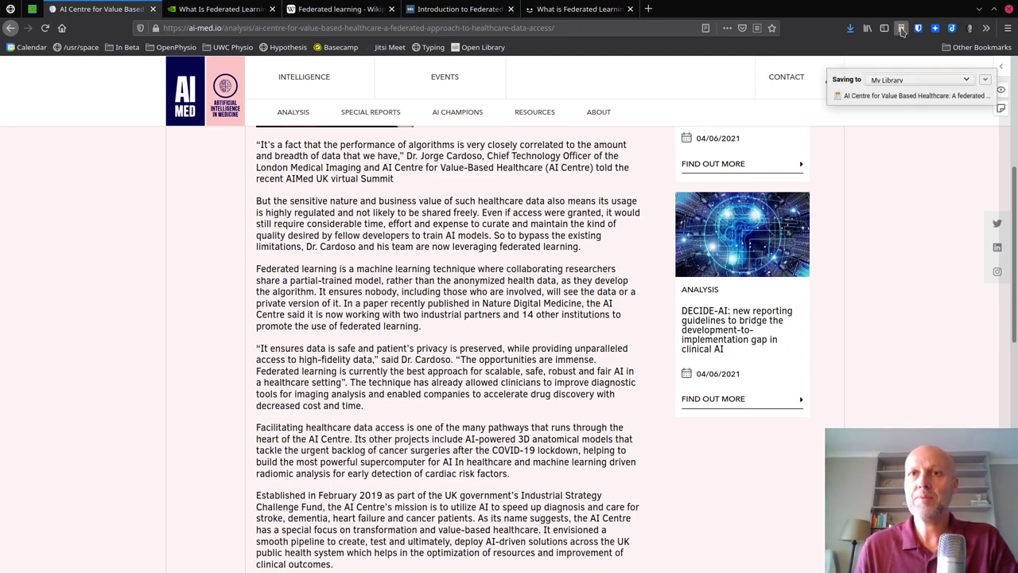
{"action": "mouse_move", "coordinate": [211, 563]}
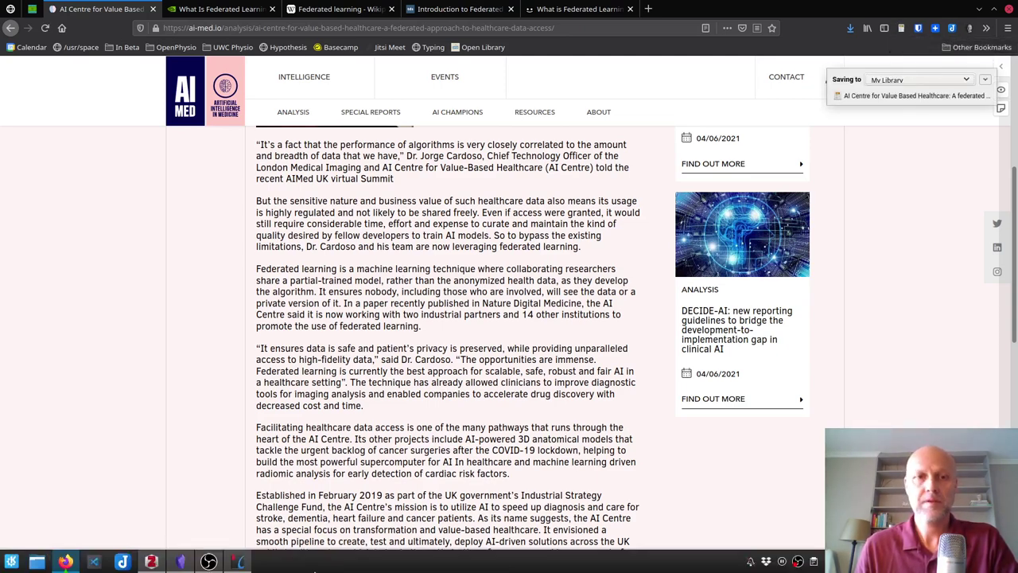
{"action": "left_click", "coordinate": [151, 562]}
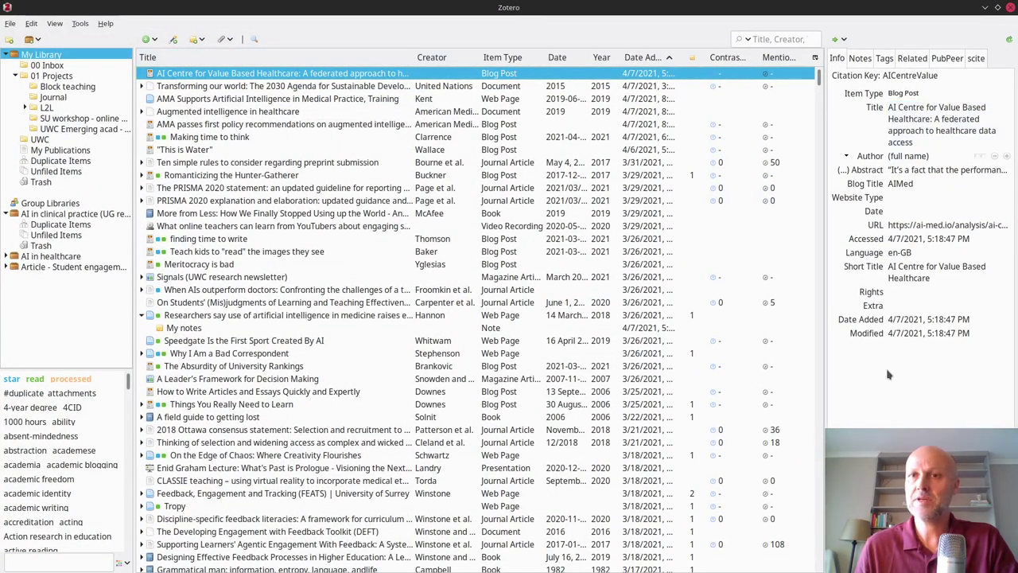
{"action": "left_click", "coordinate": [889, 158]}
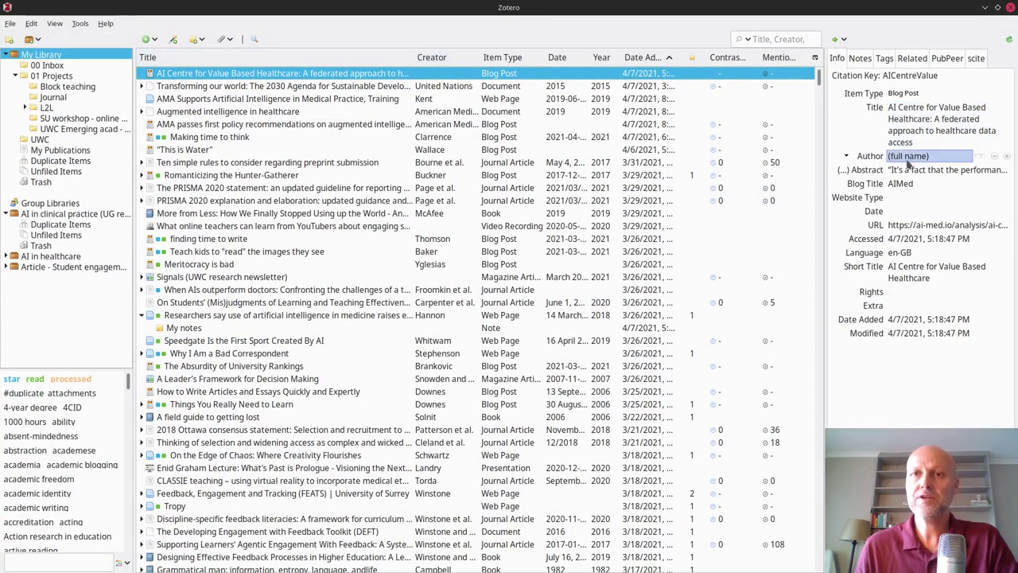
{"action": "key", "text": "Escape"}
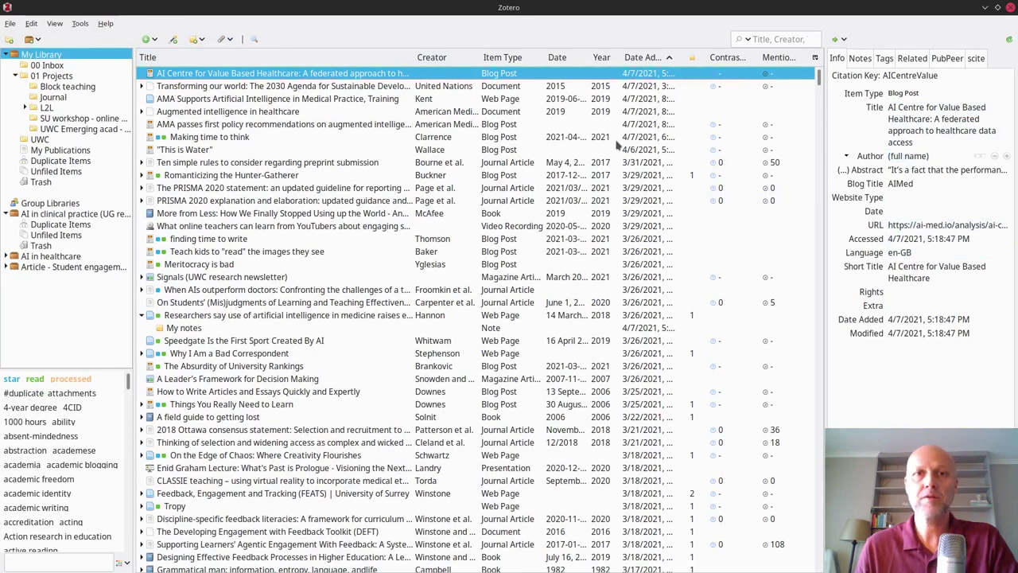
{"action": "left_click", "coordinate": [985, 7]}
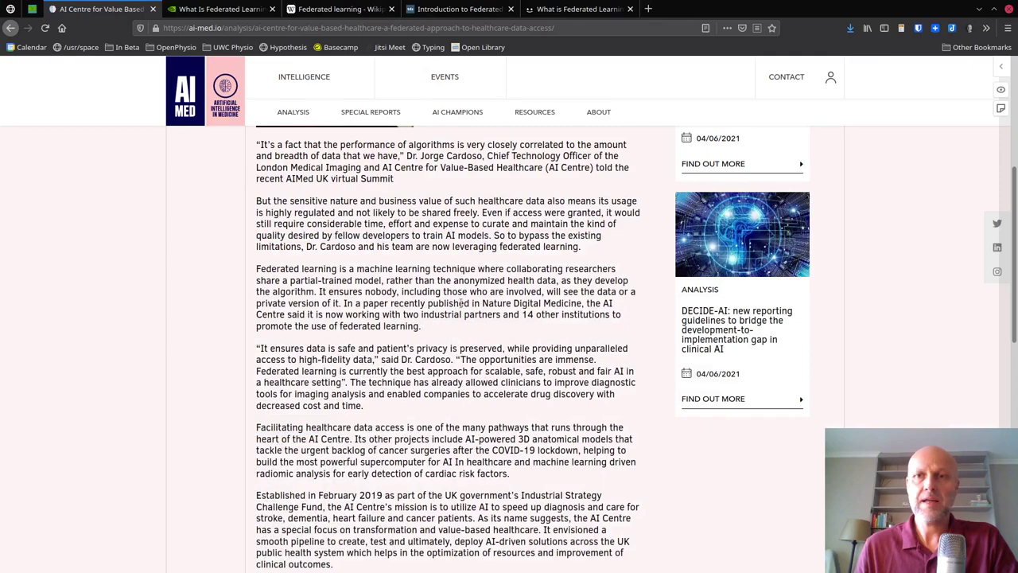
Start a public Hypothesis annotation on the paragraph beginning "But the sensitive nature and business value of such healthcare data"
{"action": "scroll", "coordinate": [460, 303], "scroll_direction": "up", "scroll_amount": 5}
{"action": "scroll", "coordinate": [462, 307], "scroll_direction": "down", "scroll_amount": 5}
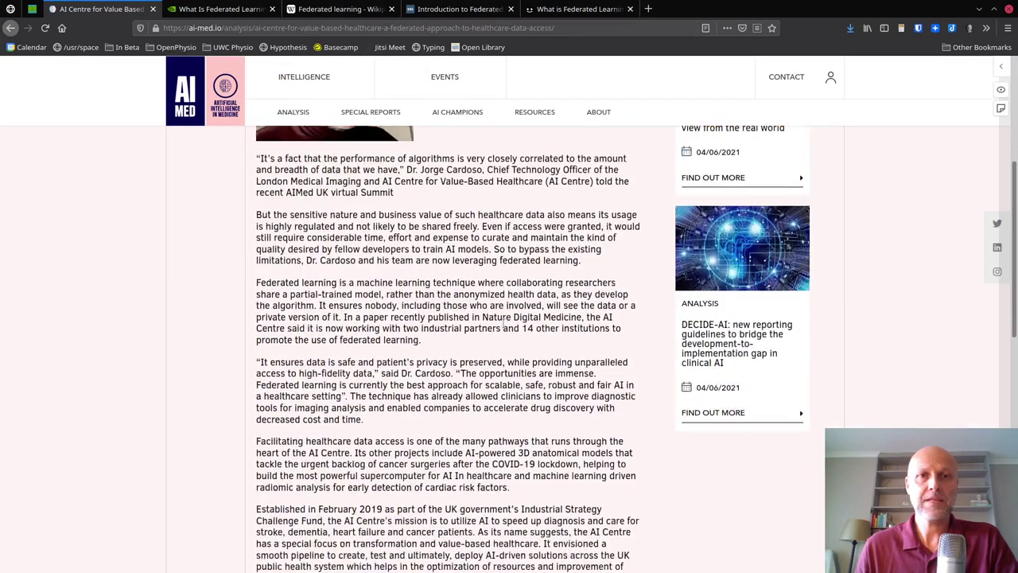
{"action": "scroll", "coordinate": [503, 323], "scroll_direction": "down", "scroll_amount": 3}
{"action": "scroll", "coordinate": [478, 319], "scroll_direction": "up", "scroll_amount": 5}
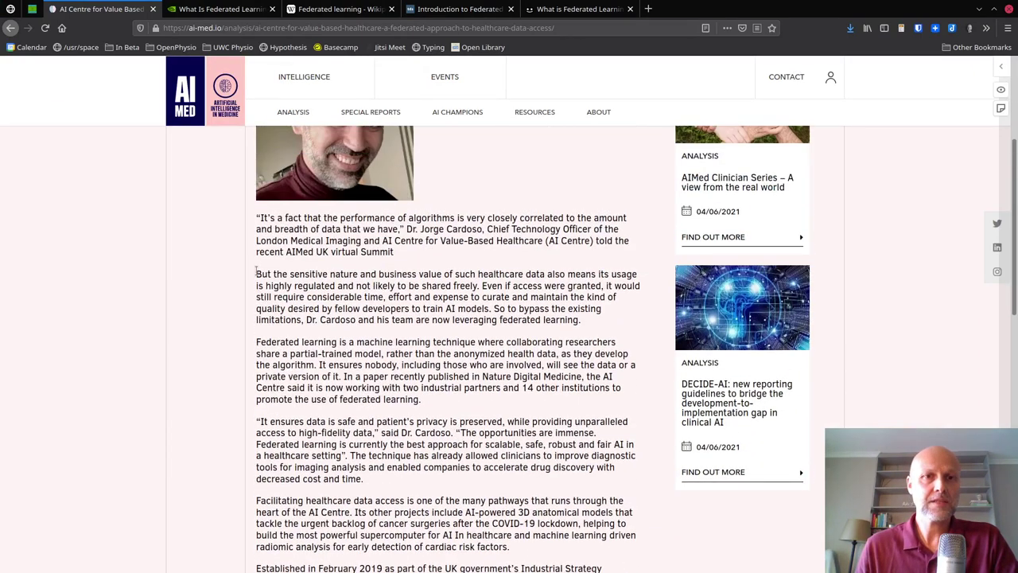
{"action": "left_click_drag", "start_coordinate": [256, 272], "coordinate": [581, 320]}
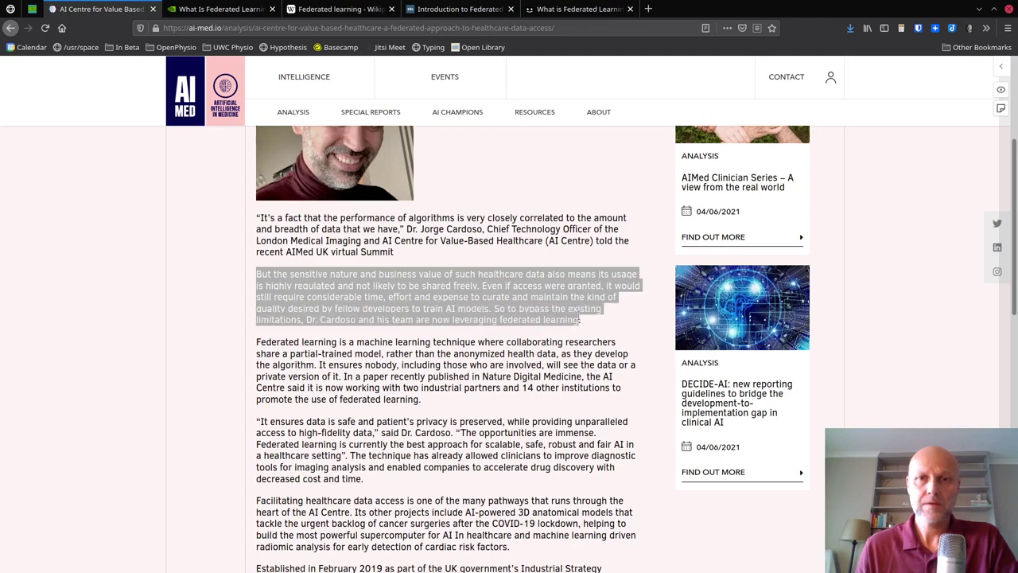
{"action": "left_click", "coordinate": [554, 348]}
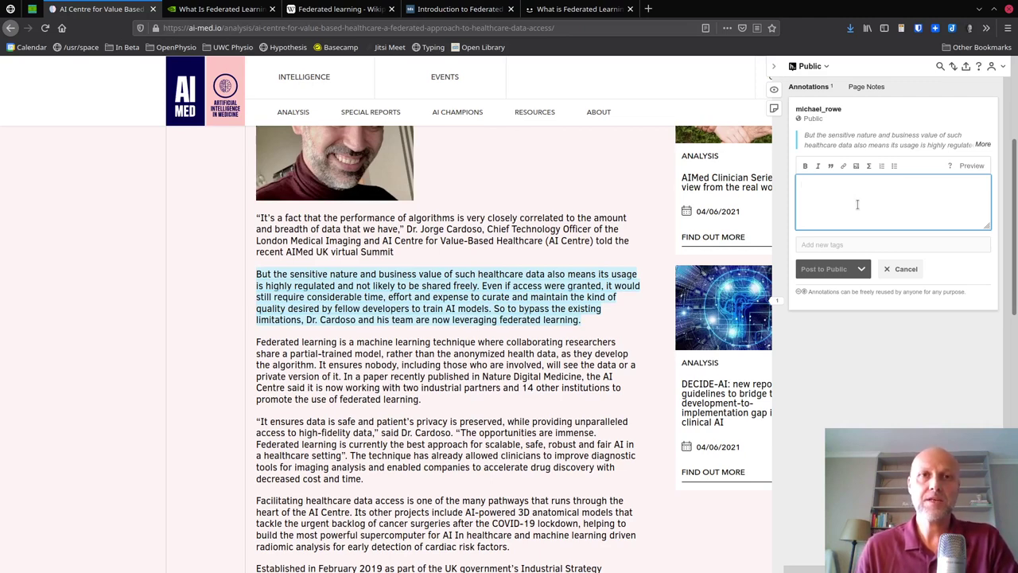
Switch to the Obsidian window with the knowledge notes
{"action": "key", "text": "alt+Tab"}
{"action": "key", "text": "alt+Tab"}
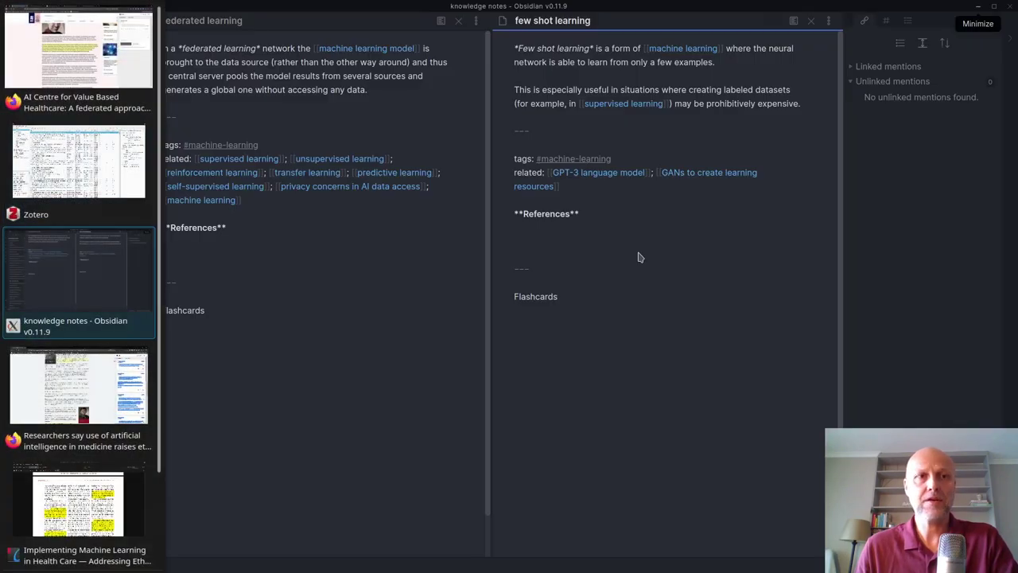